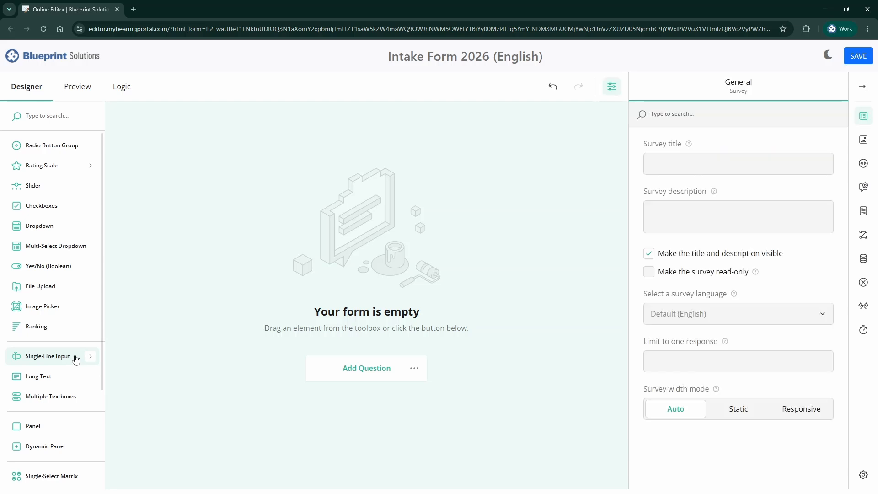
Add a required single-line input question titled "First Name" with the description "Legal name on your ID"
left_click_drag(76, 360, 361, 297)
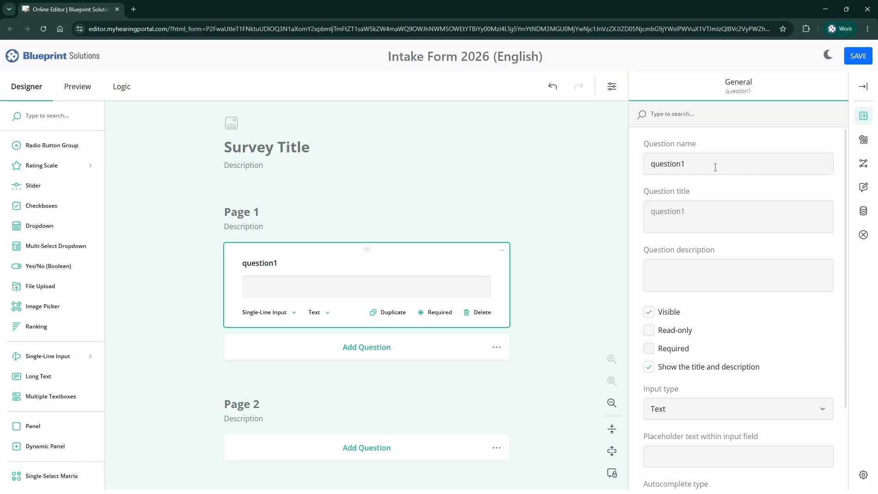
left_click(712, 212)
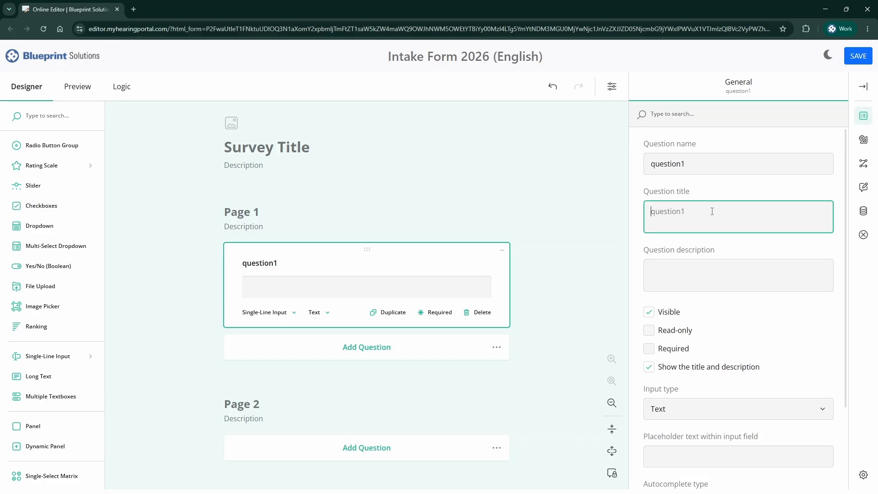
type("First Name")
left_click(711, 270)
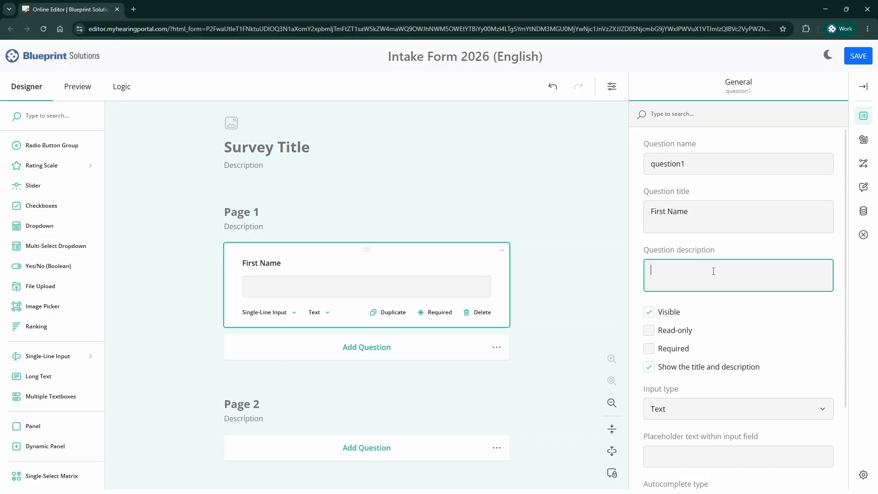
type("Legal")
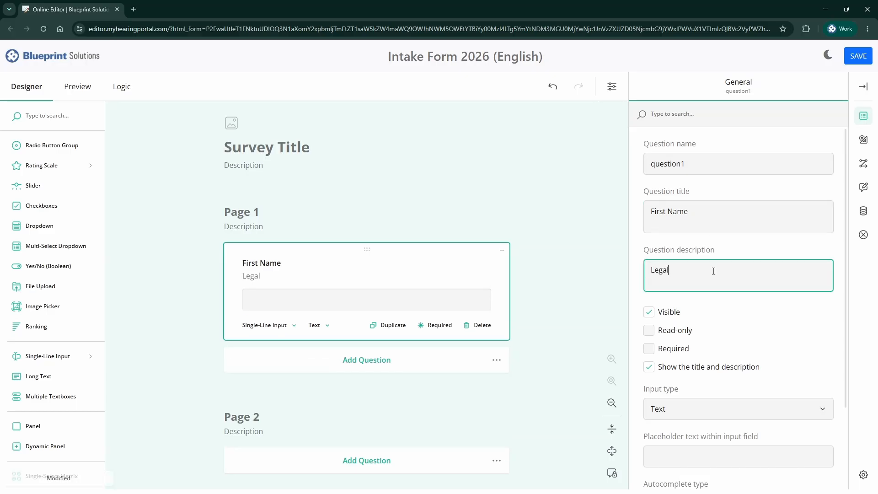
type(" name on your ID")
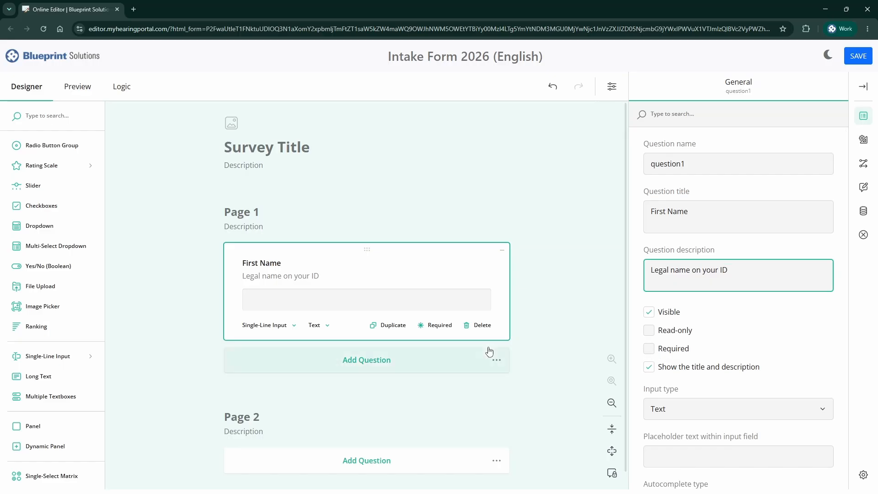
left_click(428, 331)
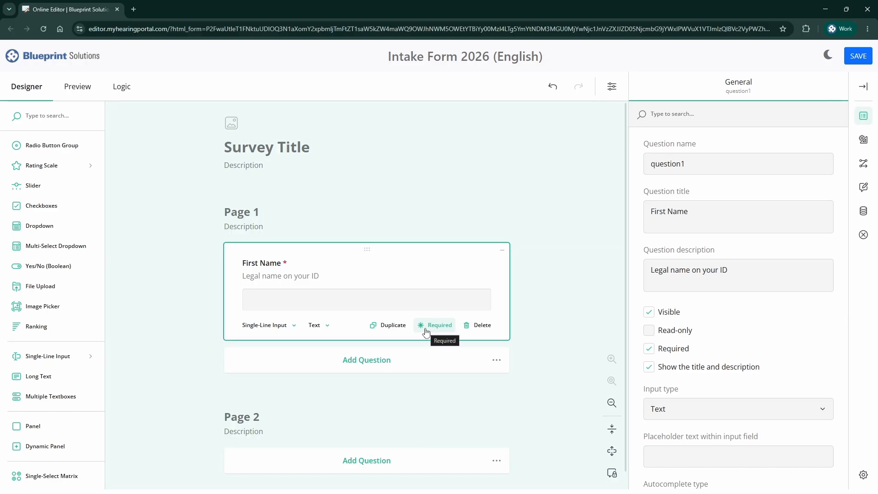
Duplicate the First Name question, retitle the copy "Last Name" and place it beside the original in the same row
left_click(389, 330)
left_click(271, 366)
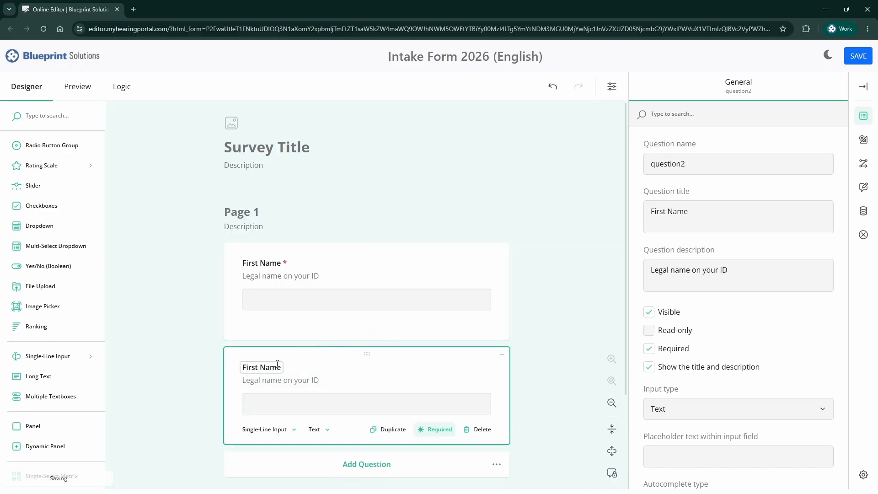
left_click(248, 366)
double_click(258, 367)
type("Last")
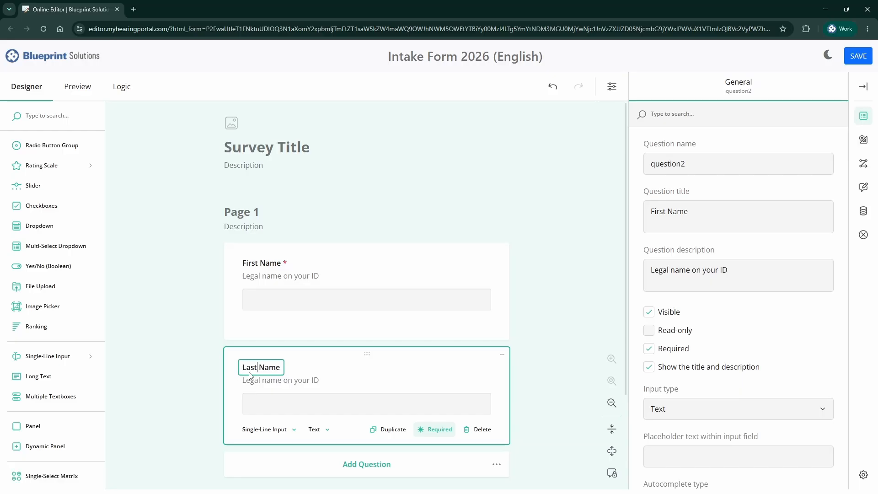
left_click_drag(367, 353, 508, 304)
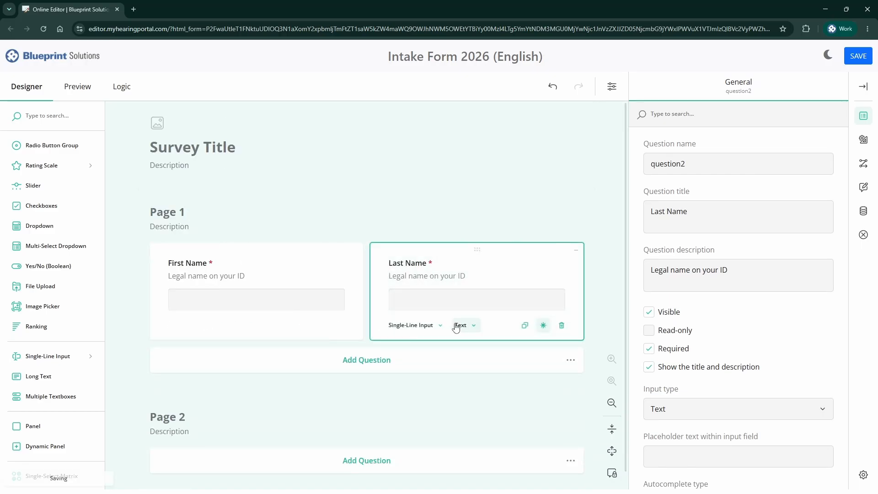
Duplicate the Last Name question, place the copy in its own row below and retitle it "Preferred Name"
left_click(525, 326)
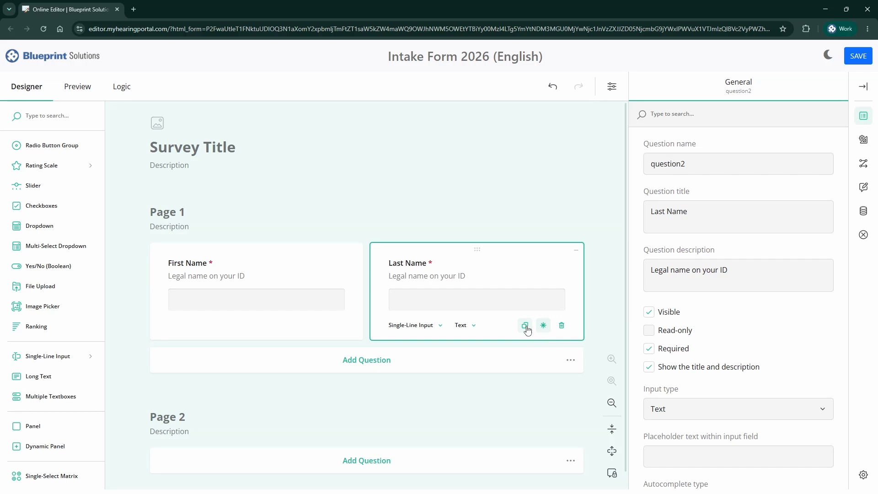
left_click_drag(519, 252, 276, 332)
left_click(183, 370)
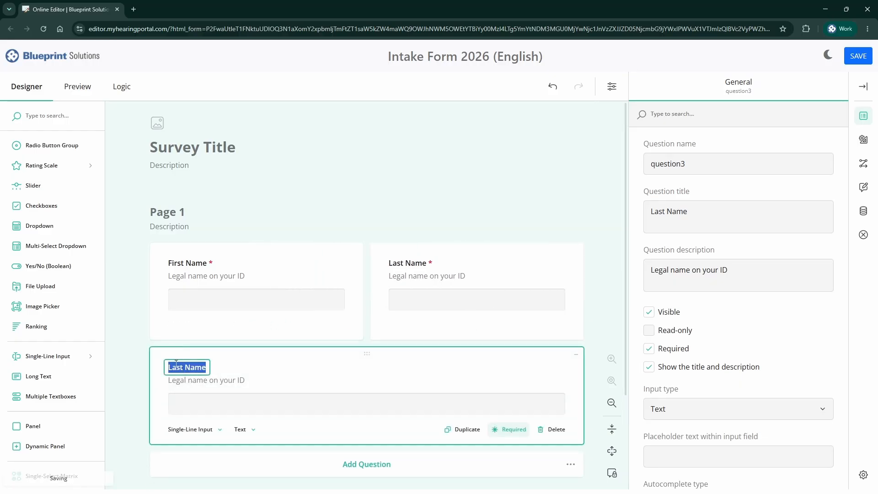
left_click(183, 370)
left_click_drag(183, 369, 157, 369)
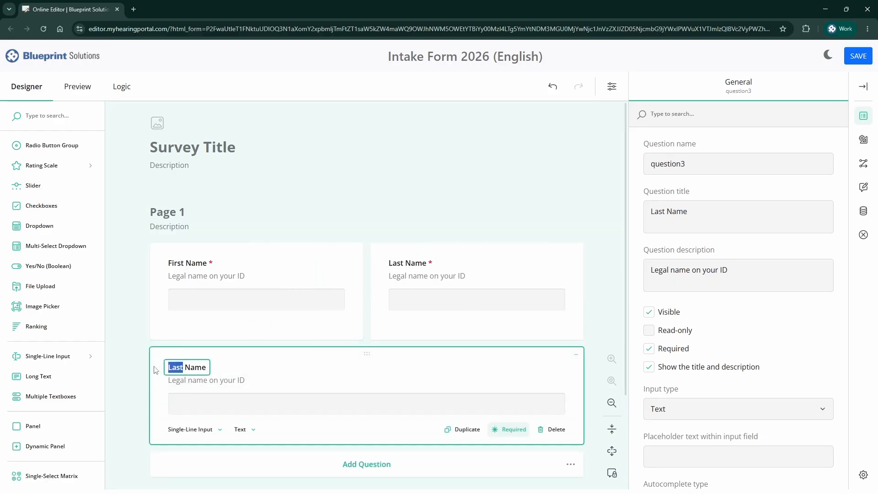
type("Preferred")
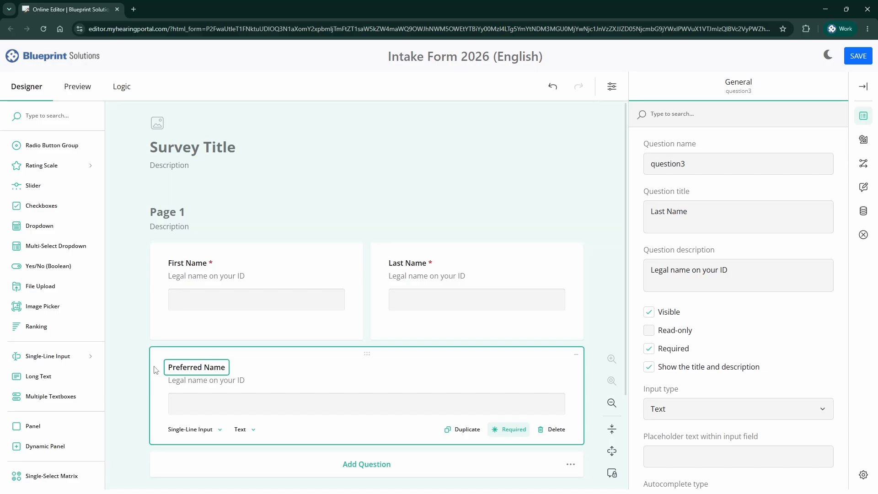
Change the Preferred Name question's description to "If different than legal first name" and make the question optional
left_click(199, 383)
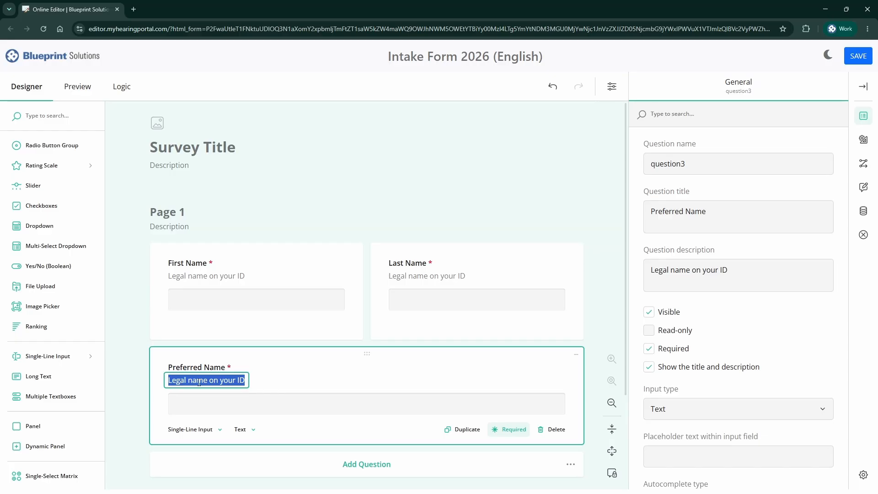
type("If")
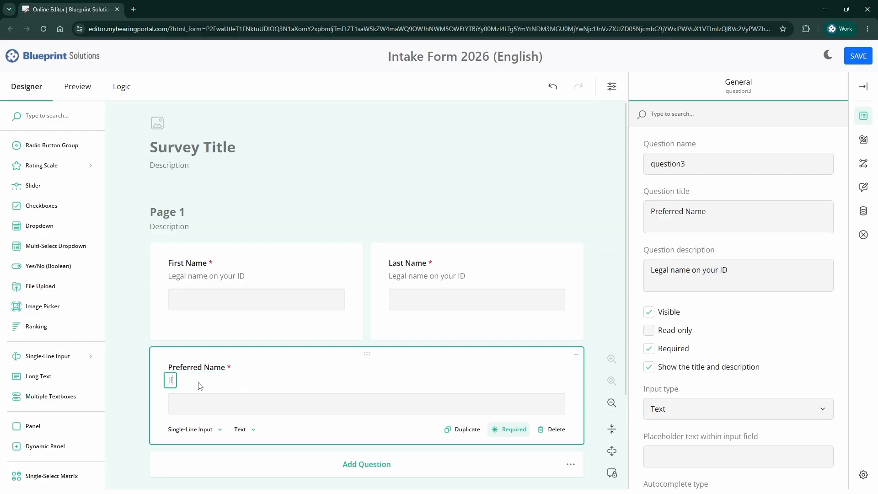
type(" different than legal first name")
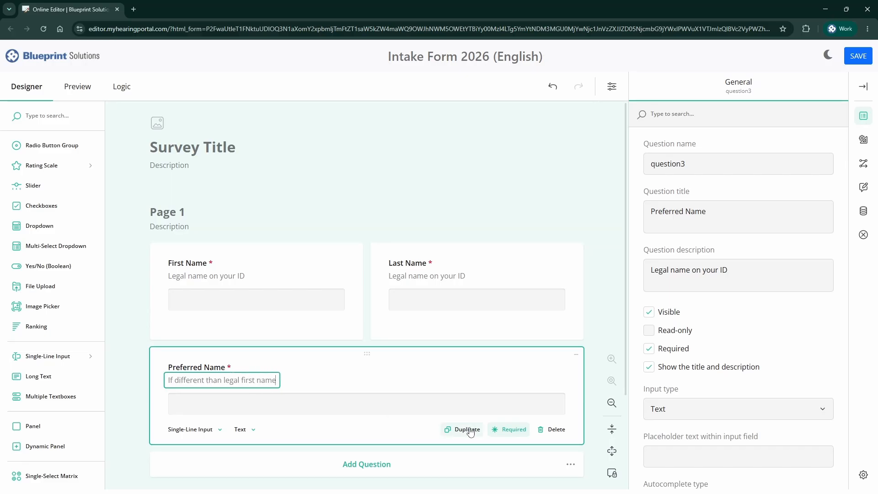
left_click(509, 432)
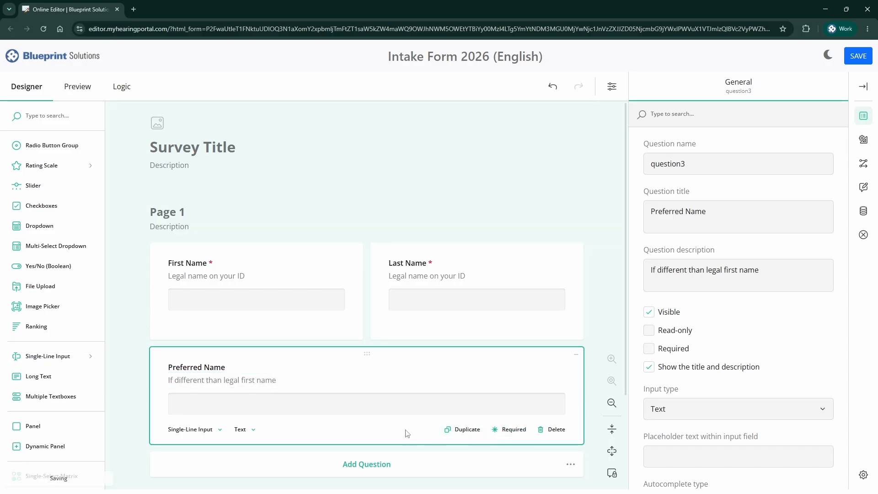
Add a required question titled "Date of Birth" below Preferred Name and set its input type to Date
scroll(389, 349, "down", 3)
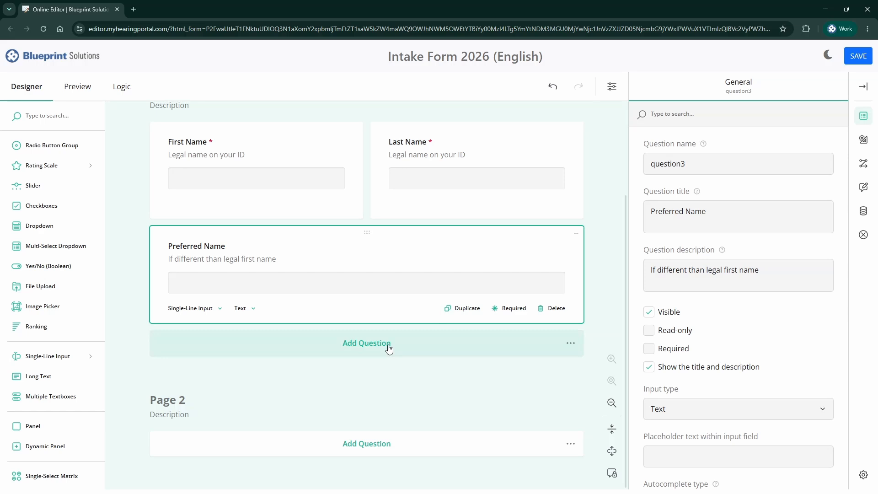
left_click(388, 349)
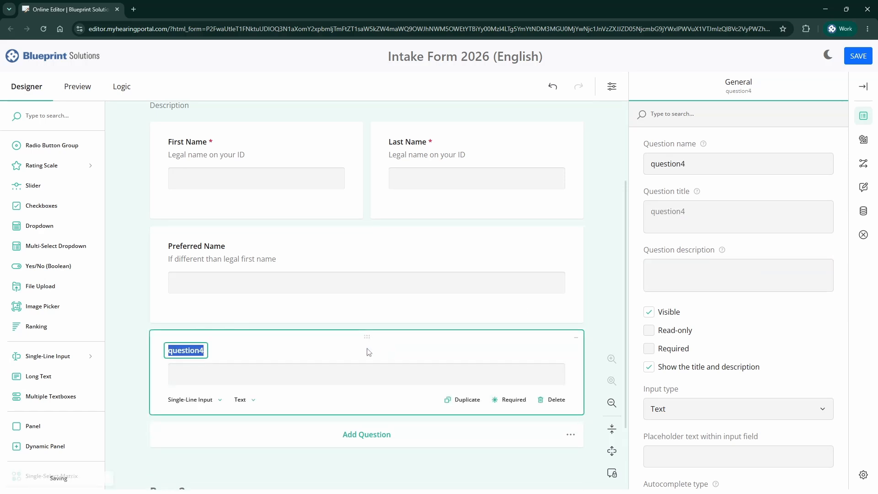
type("Date")
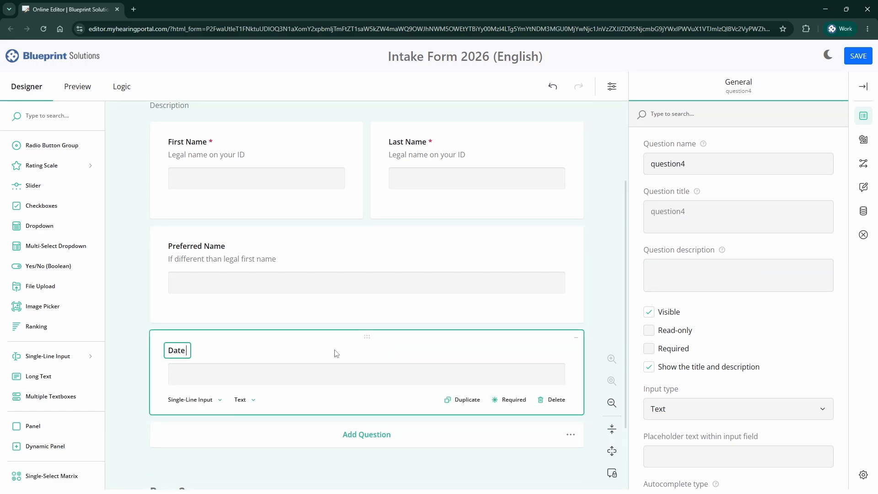
type(" of Birth")
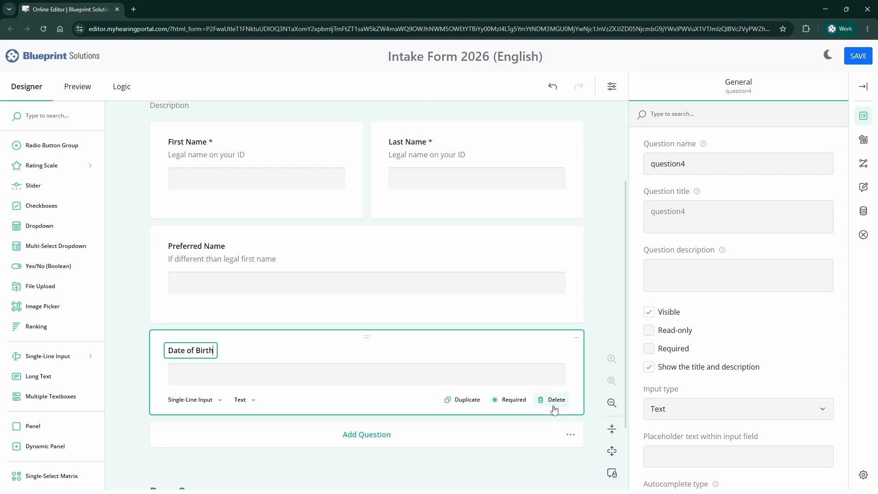
left_click(509, 400)
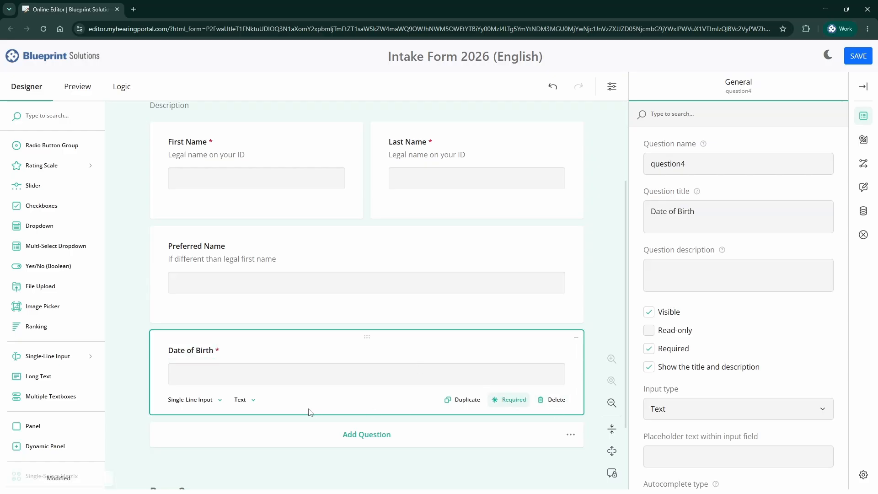
left_click(250, 400)
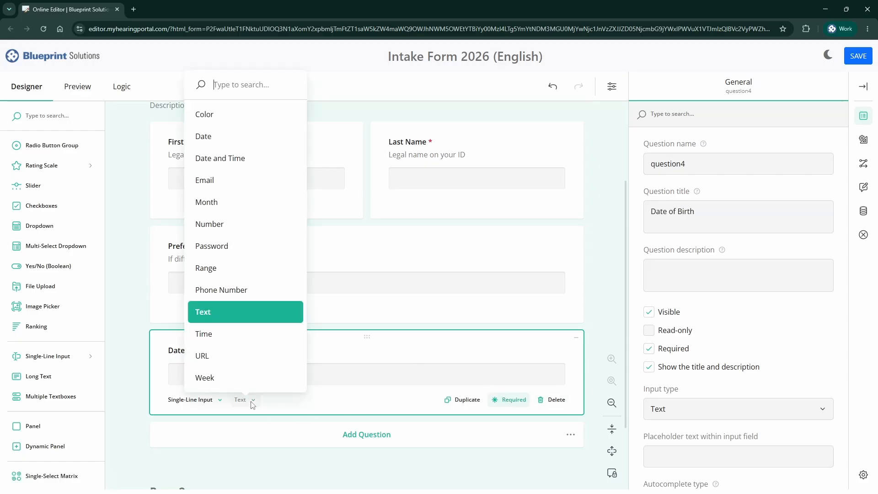
left_click(226, 143)
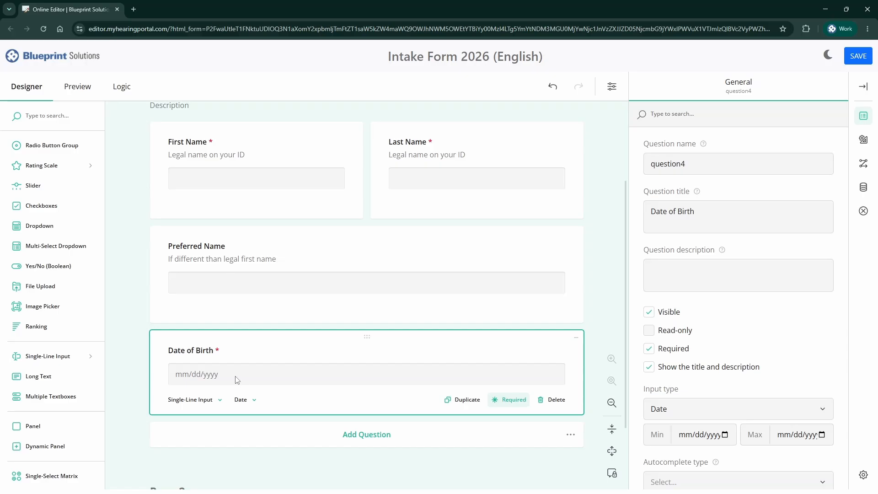
left_click(251, 402)
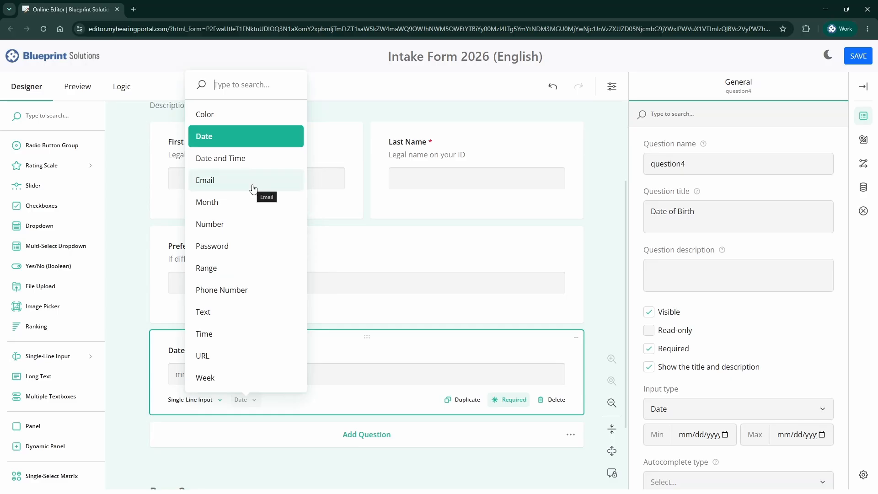
scroll(260, 367, "down", 1)
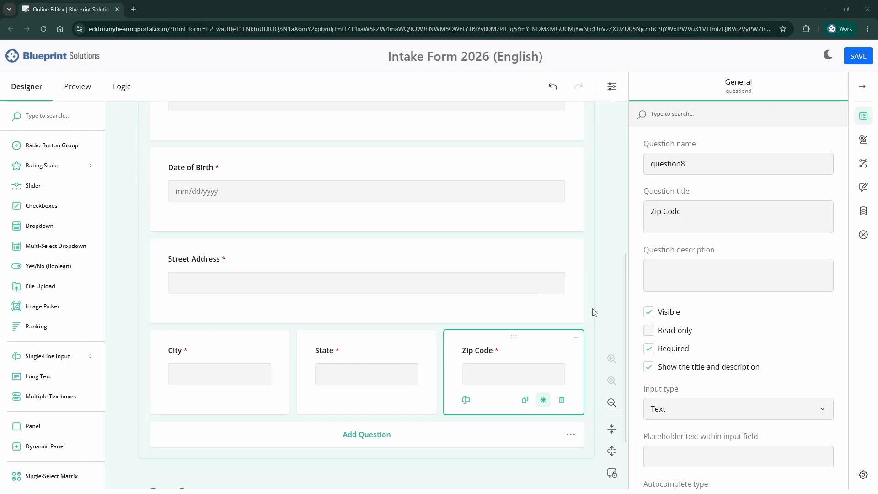
Set the Street Address question's placeholder text to "Unit/Apartment number, Street number, Street name"
left_click(351, 316)
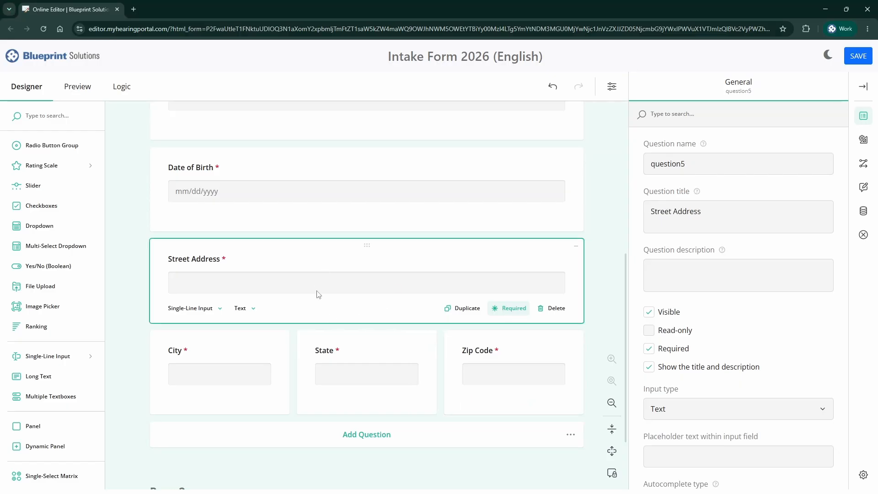
scroll(711, 320, "down", 2)
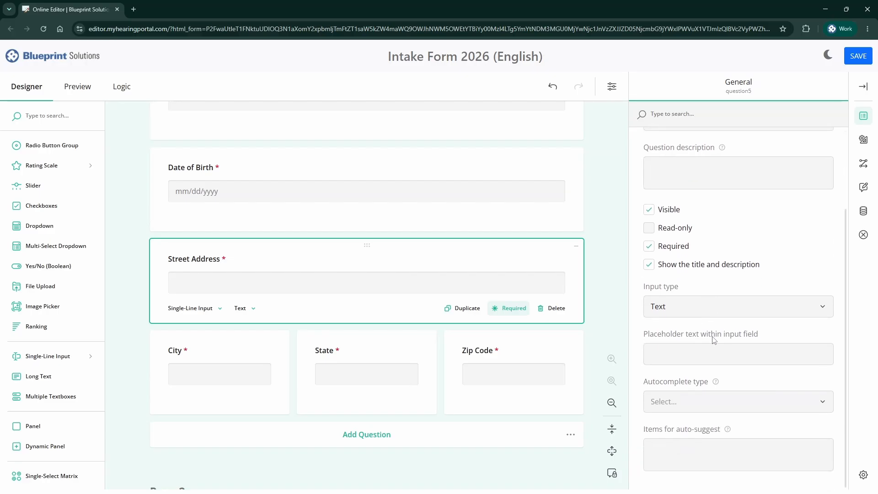
left_click(685, 353)
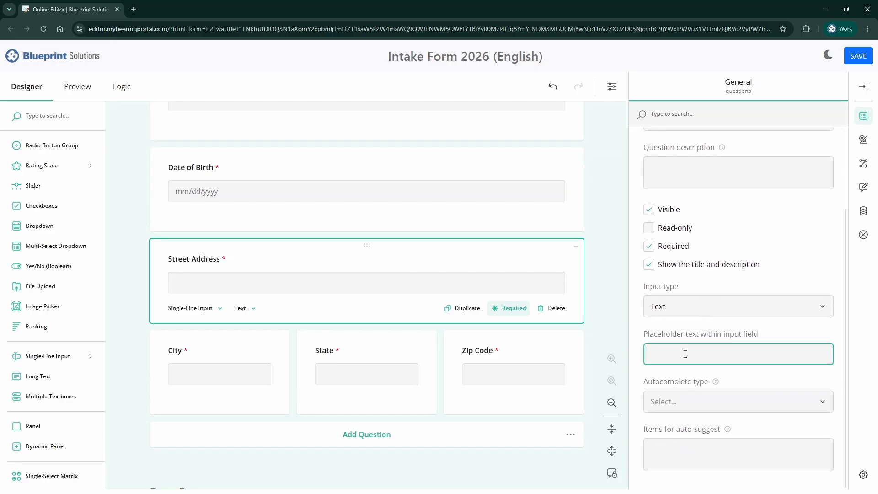
type("Unit/Apartment number, Street number, Street name")
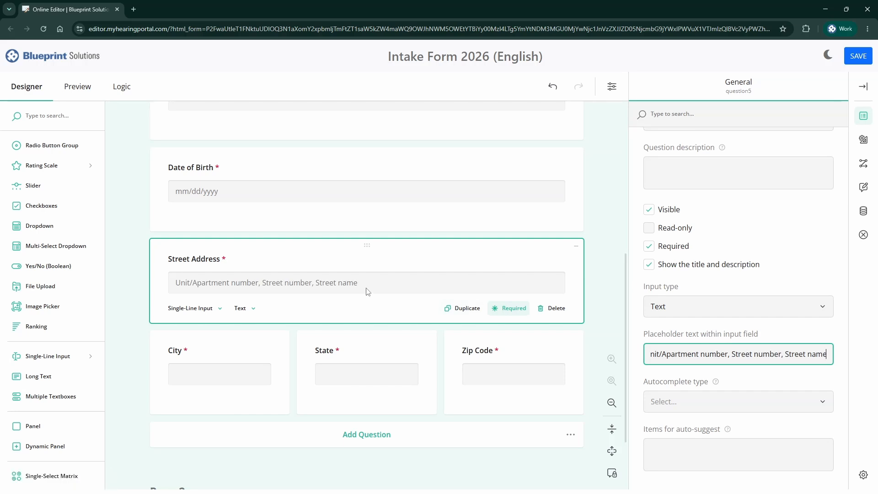
Add a Yes/No (Boolean) question below the City, State and Zip Code row, titled "Have you had a hearing test previously?"
scroll(368, 291, "down", 1)
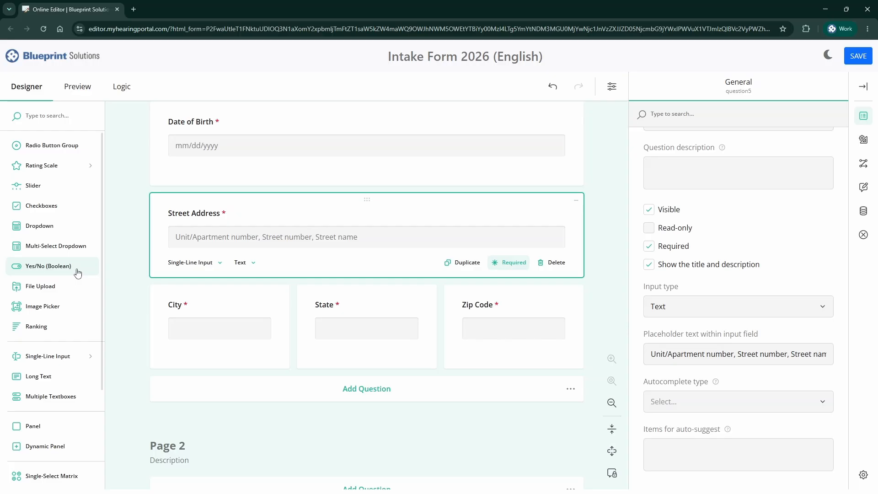
left_click_drag(78, 273, 213, 369)
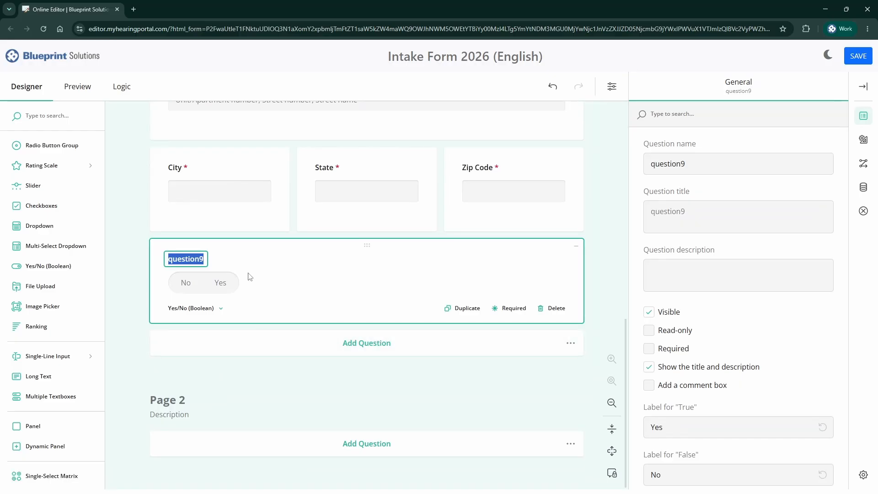
type("H")
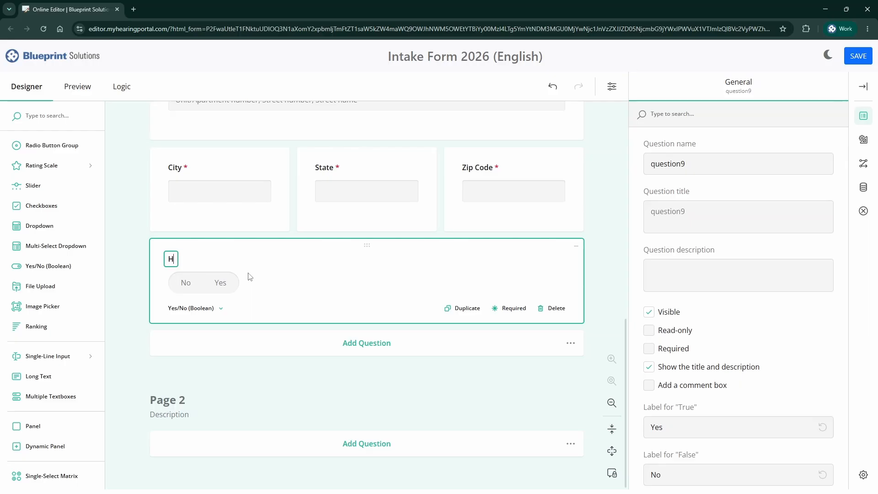
type("ave you had a h")
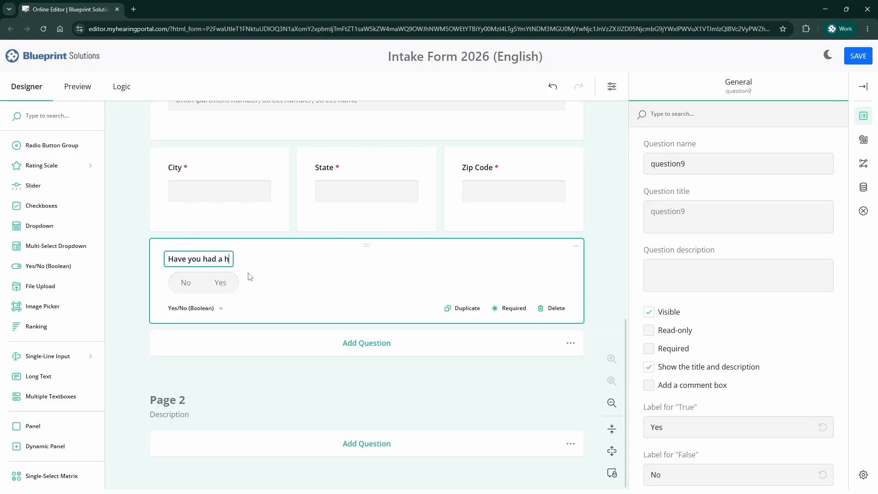
type("earing test previously?")
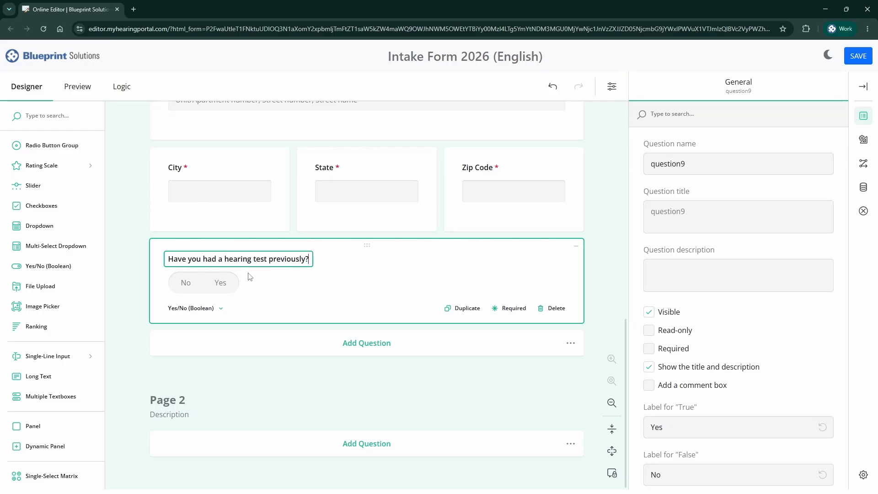
Make the "Have you had a hearing test previously?" question required and keep its Yes and No answer labels
key("Return")
left_click(221, 282)
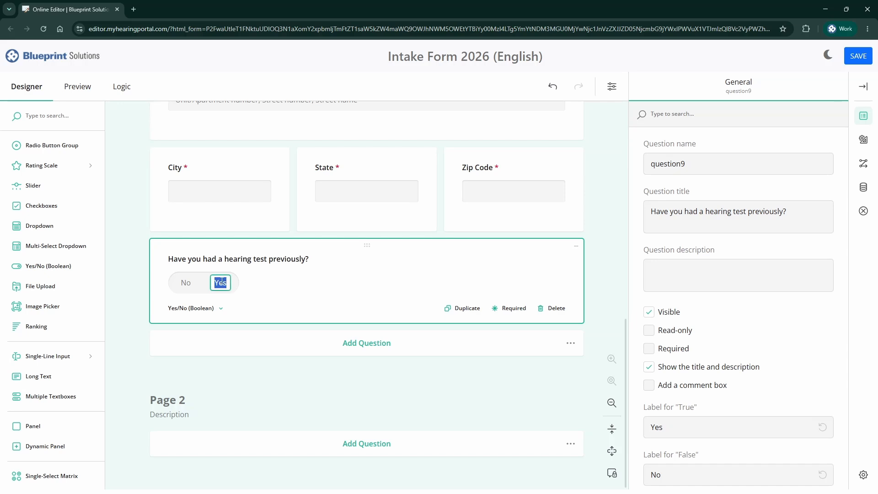
left_click(188, 283)
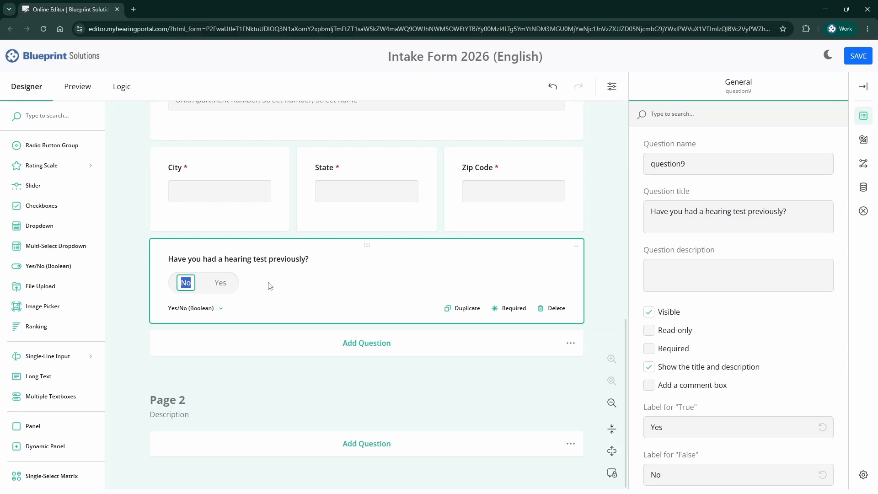
left_click(509, 308)
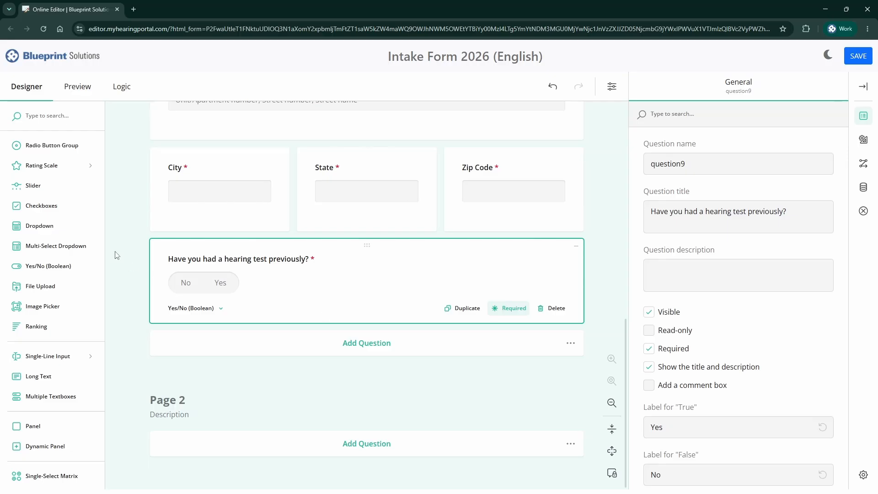
Add a Rating Scale question below the hearing test question, try its Stars and Smileys styles, and set it back to Labels
left_click(46, 165)
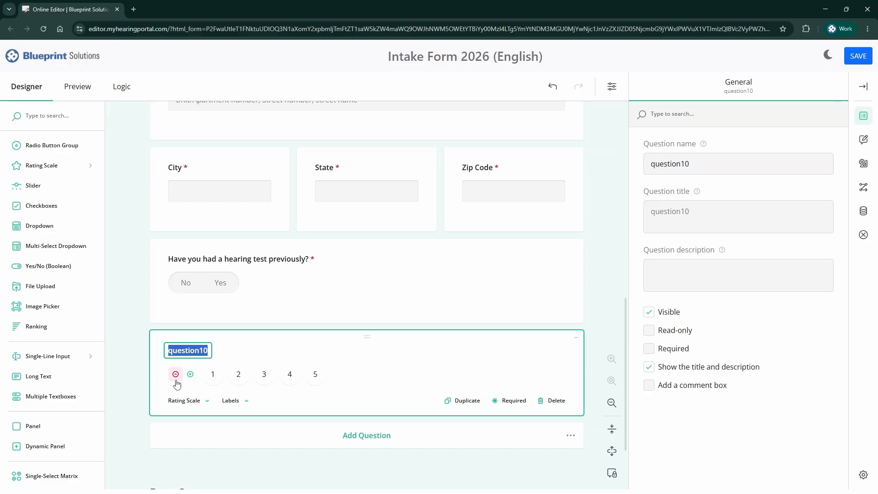
left_click(245, 404)
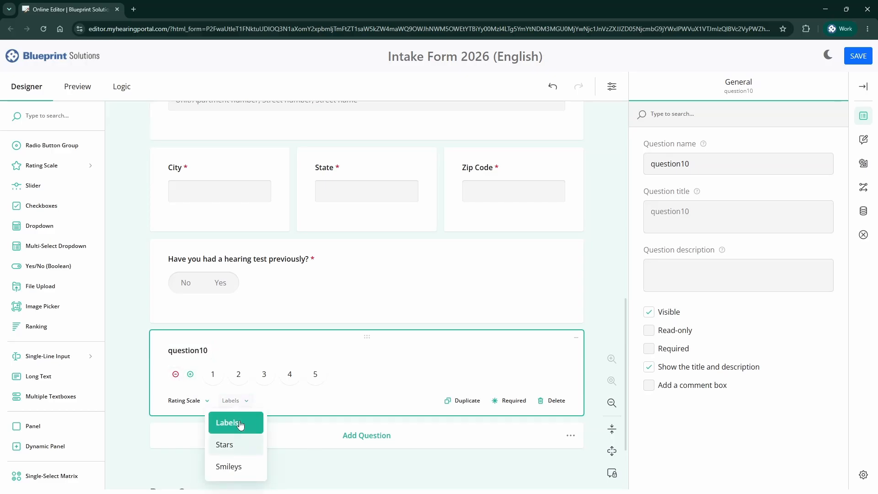
left_click(241, 446)
left_click(241, 404)
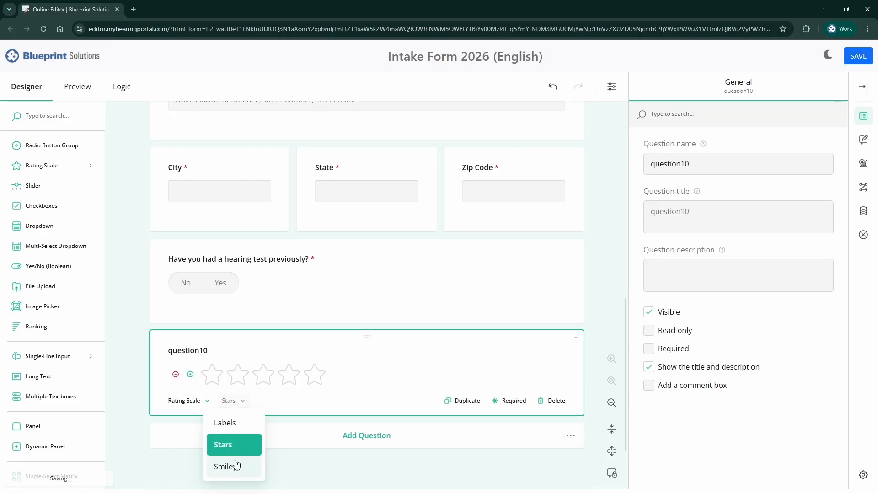
left_click(234, 466)
left_click(241, 404)
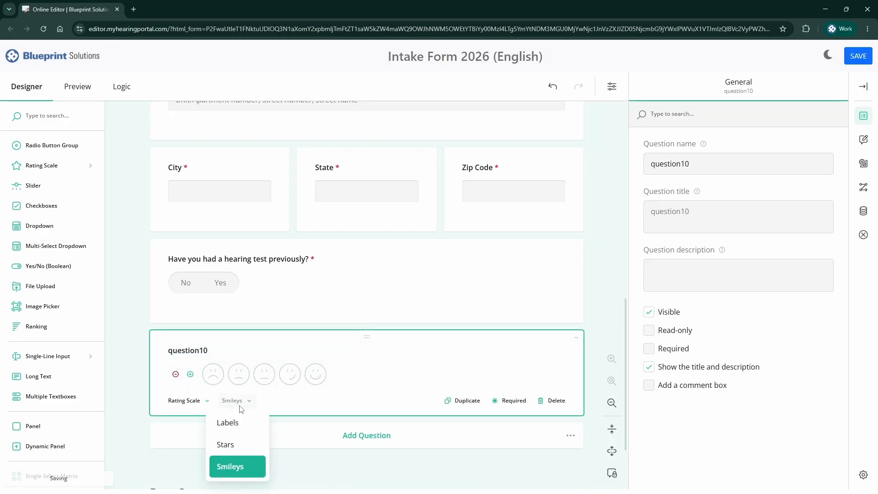
left_click(237, 423)
Title the rating scale question "How would you rate your hearing?" and make it required
left_click(176, 351)
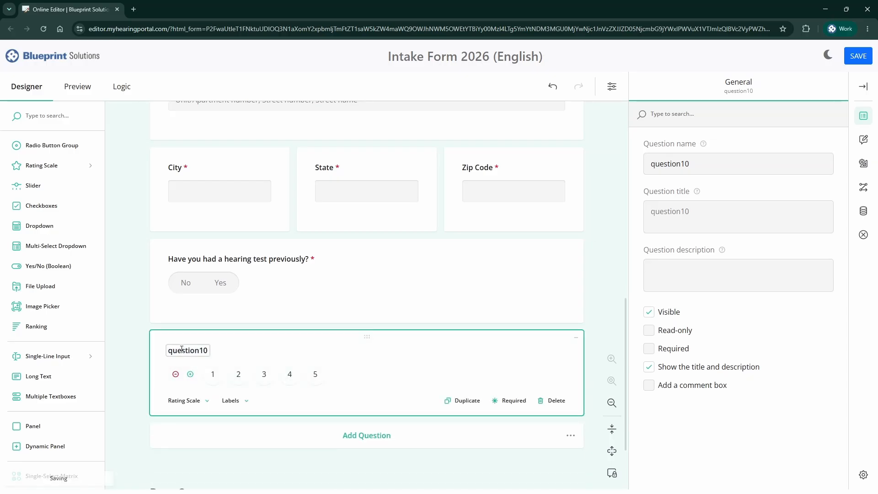
type("How would you rate your hearing?")
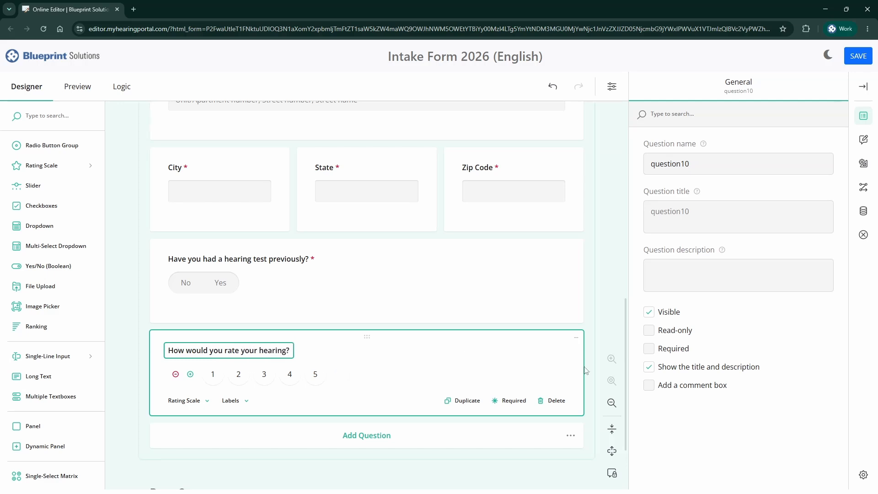
left_click(510, 400)
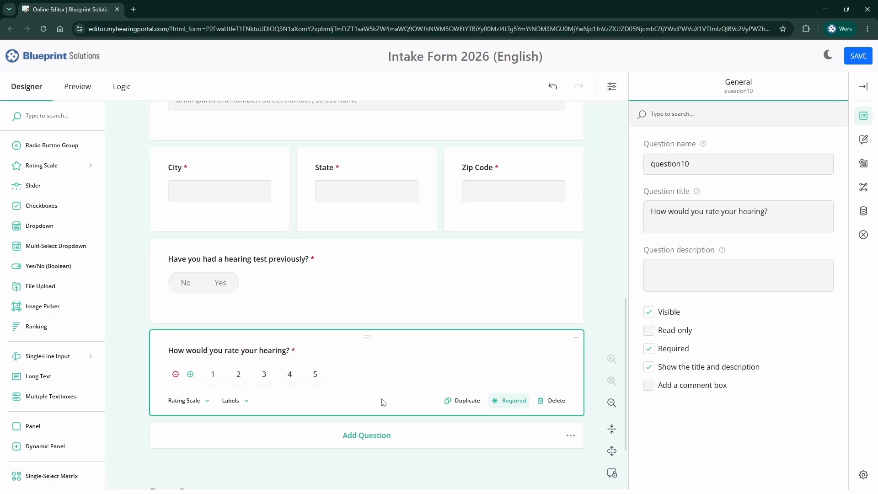
Set the hearing rating question's description to "1 being low, 5 being high."
left_click(734, 272)
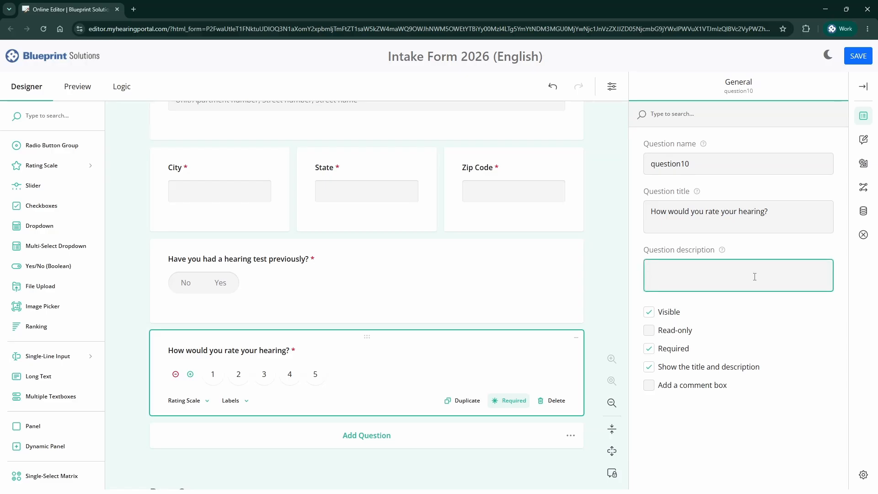
type("1 being low, ")
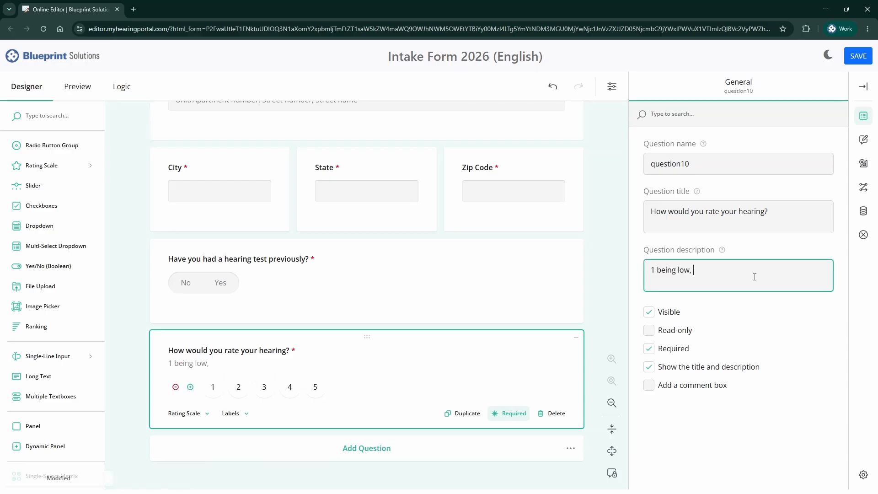
type("5 being high.")
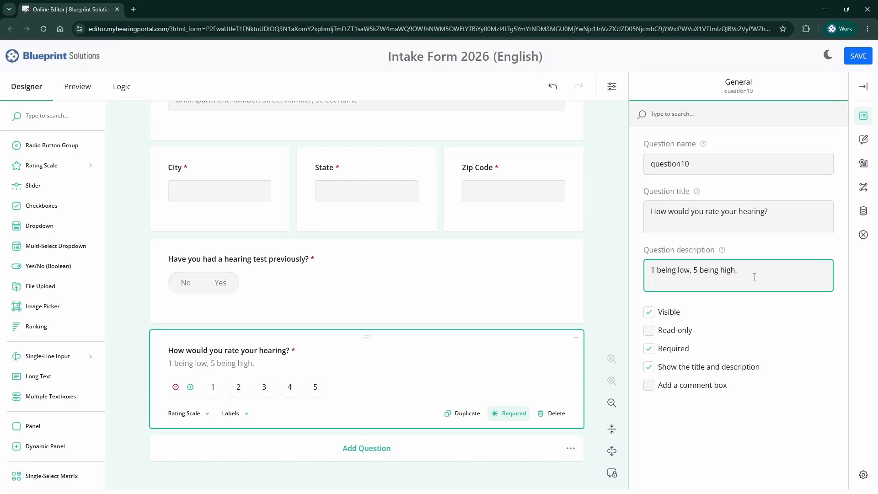
left_click(315, 386)
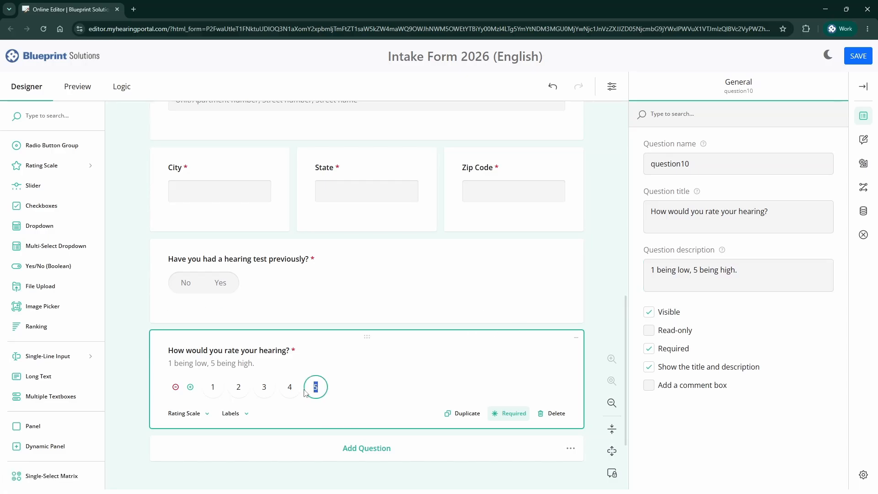
left_click(291, 387)
left_click(265, 387)
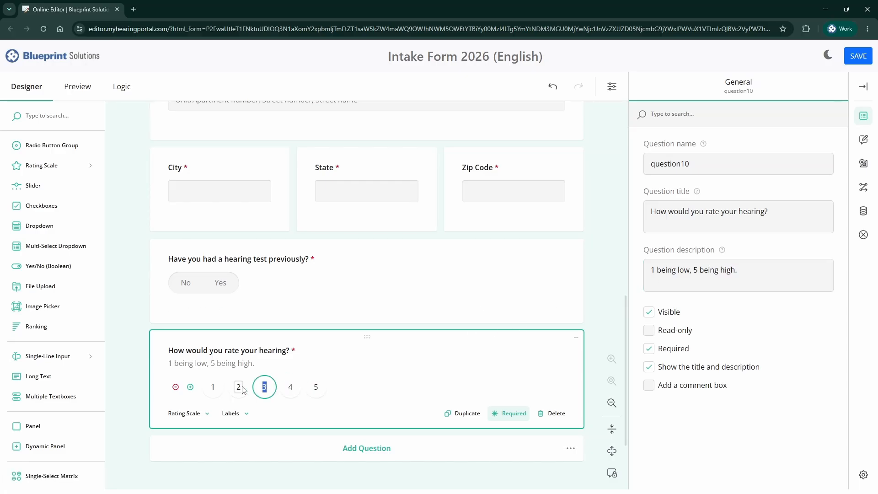
left_click(238, 387)
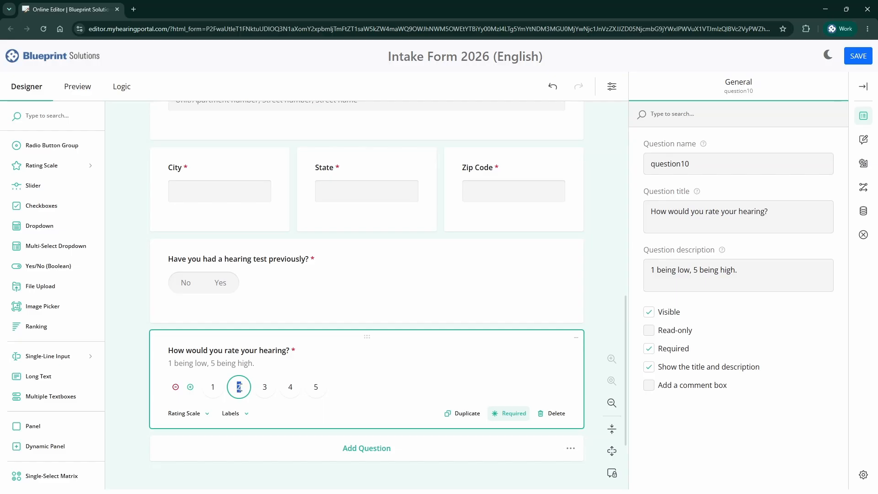
Add a Slider question below the hearing rating question, titled "How often is your self-confidence affected by your hearing difficulty?"
scroll(238, 387, "down", 2)
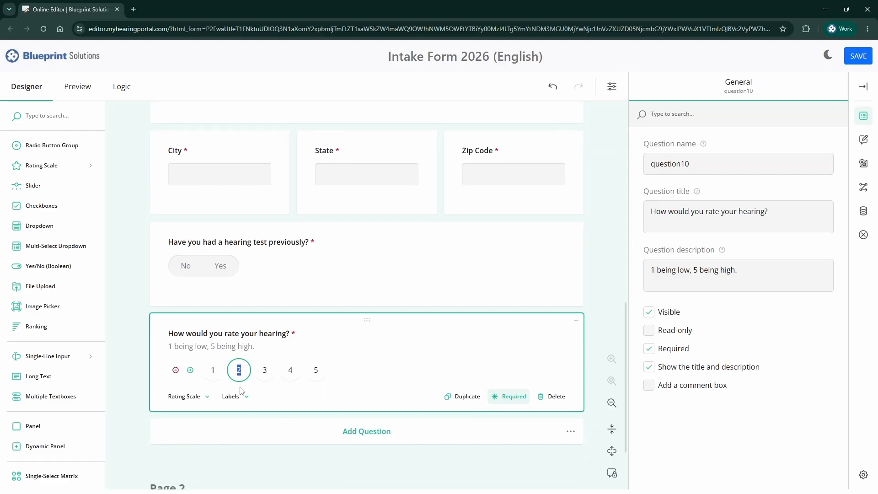
left_click(54, 189)
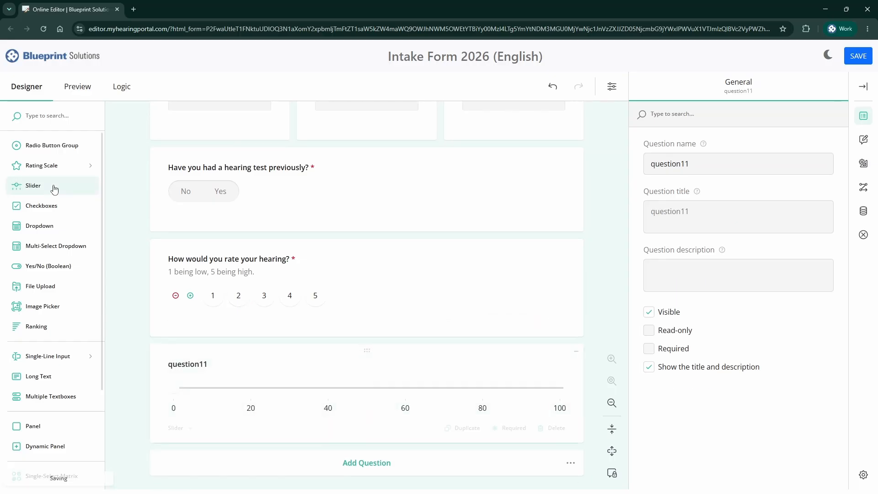
scroll(225, 282, "down", 2)
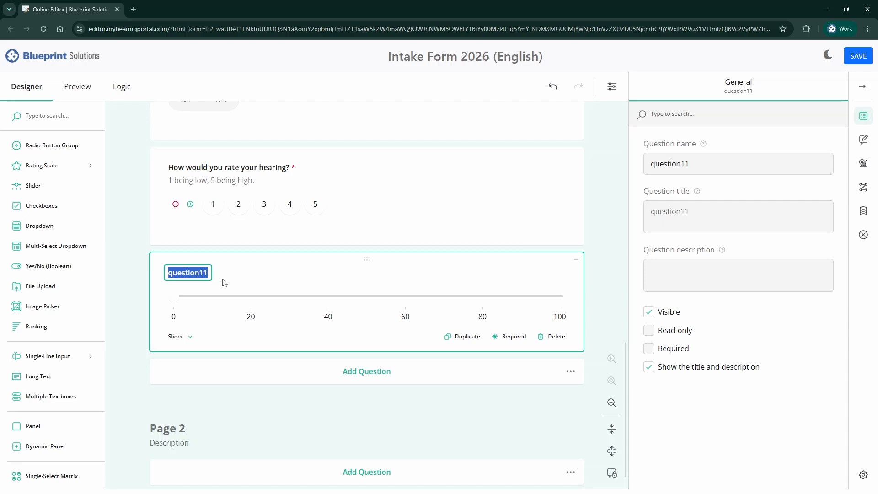
type("How often is your self")
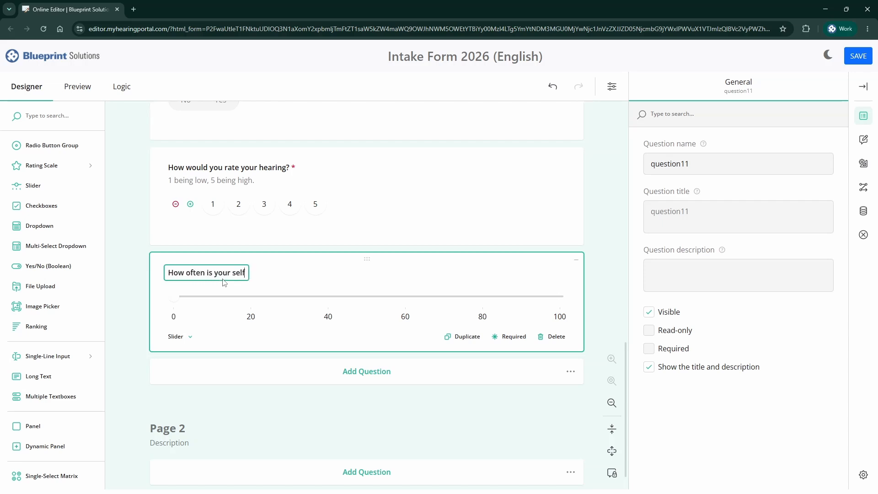
type("-confidence affected by your he")
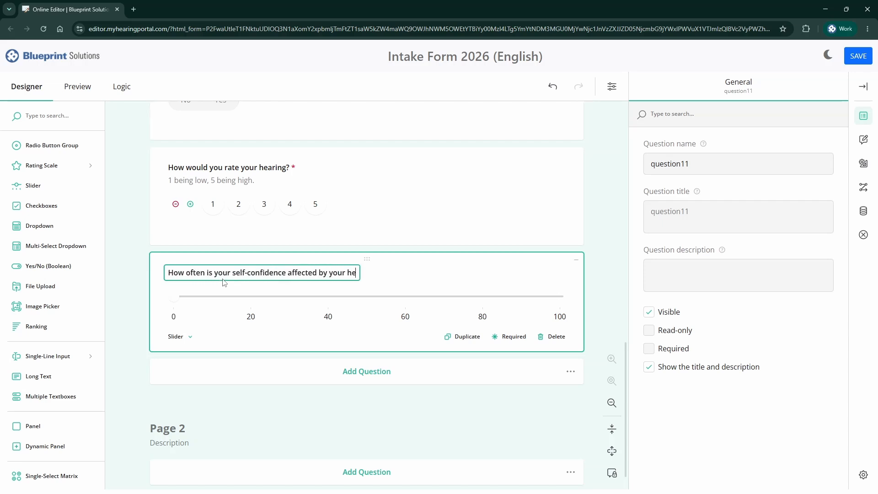
type("aring difficulty?")
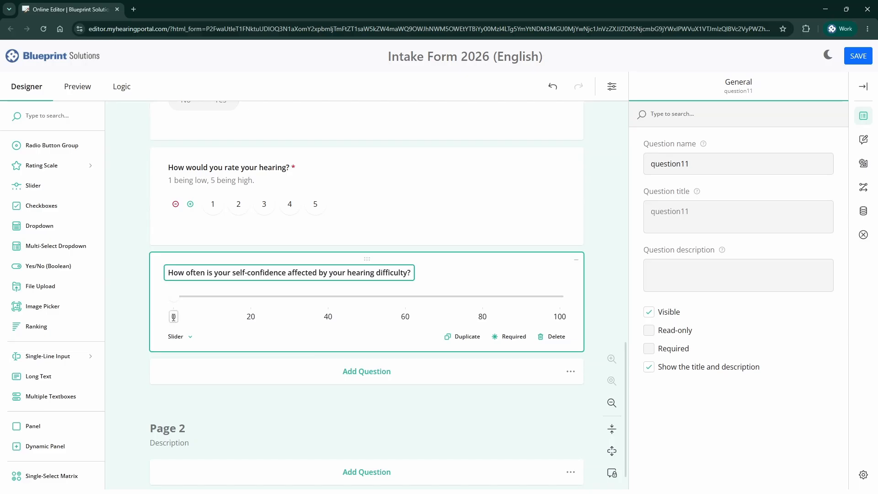
Label the slider's marks Never, Rarely, Sometimes, Often, Almost Always and Always in ascending order, and make the question required
left_click(173, 316)
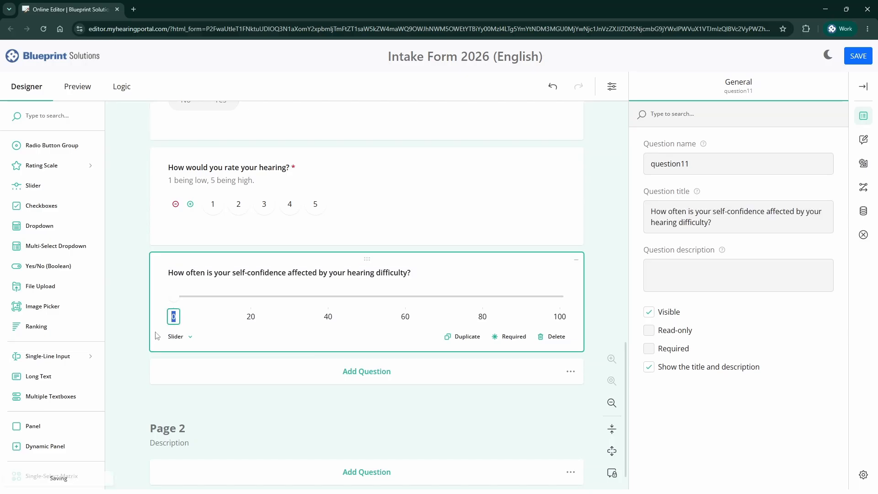
type("Never")
left_click(251, 316)
type("Rarely")
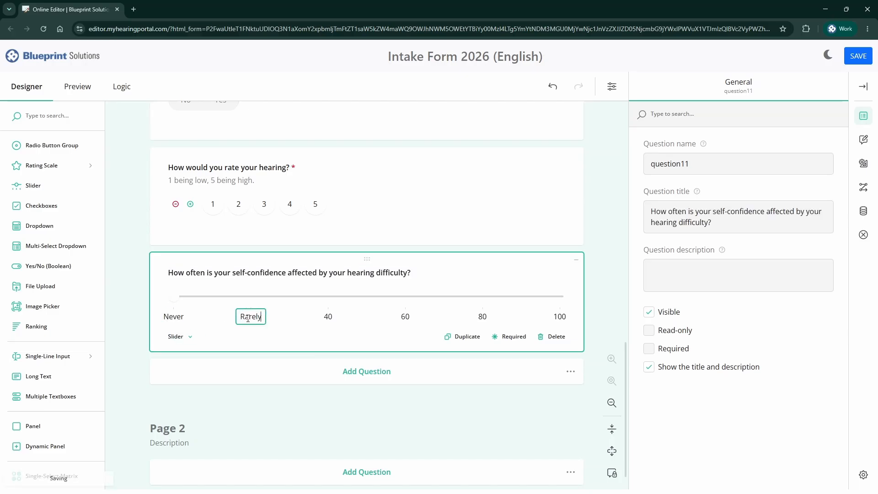
left_click(327, 315)
type("Sometimes")
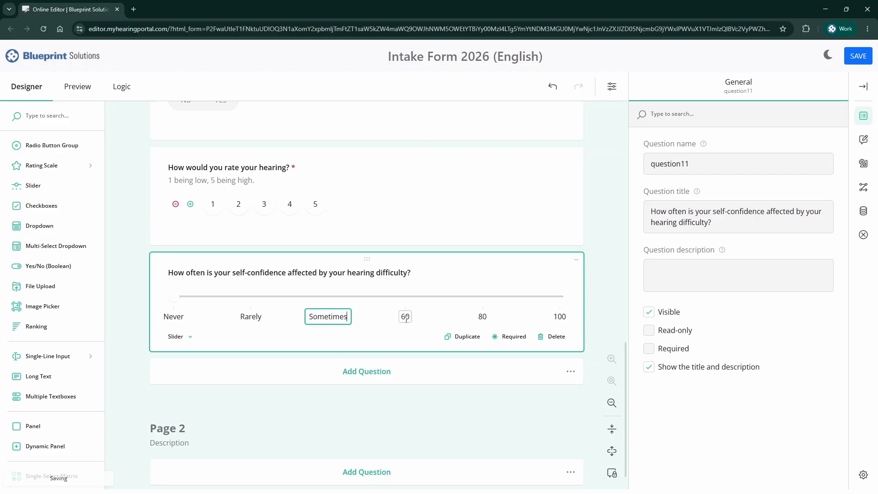
left_click(406, 316)
type("Often")
left_click(482, 317)
type("Almos")
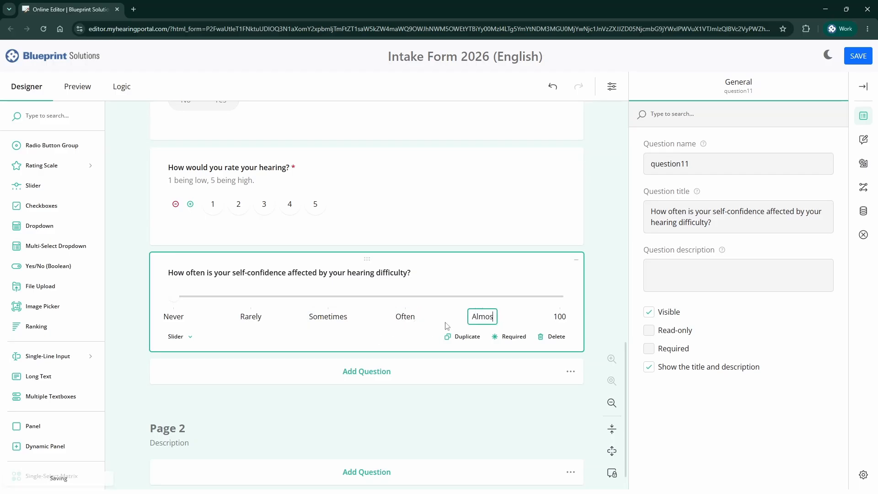
type("t Always")
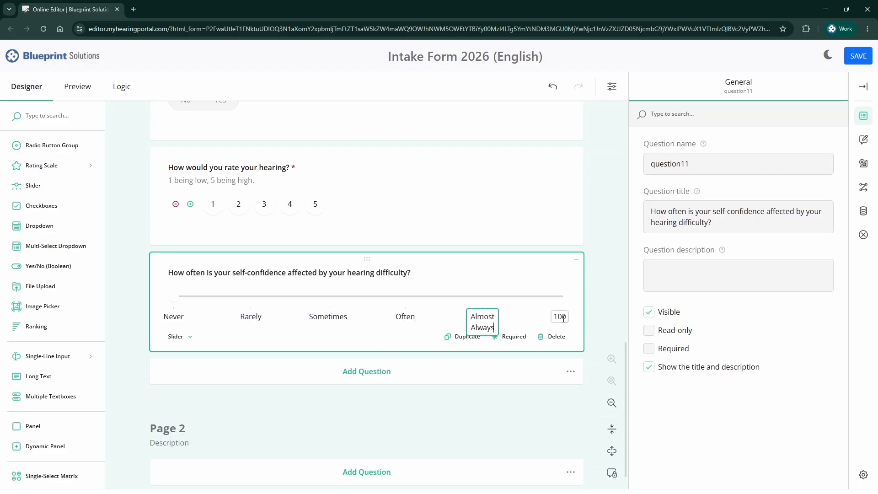
left_click(564, 318)
type("Always")
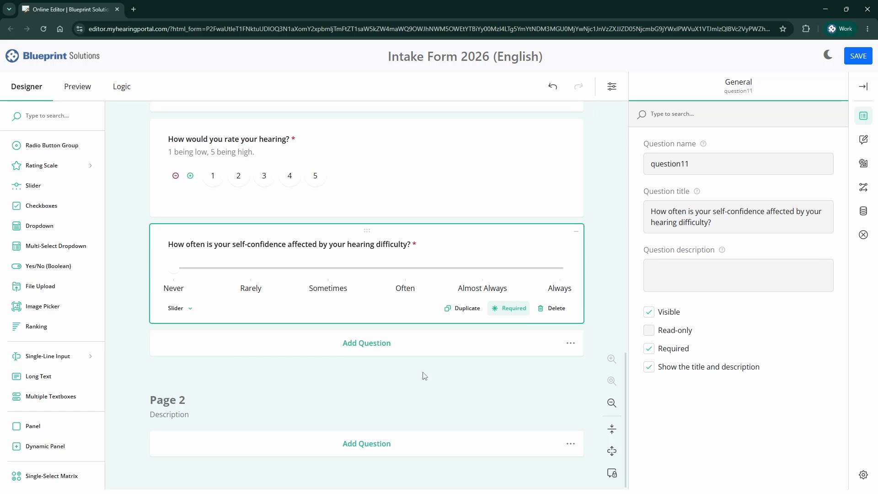
Add a Radio Button Group question below the self-confidence slider, titled "How was the onset of your hearing loss?"
left_click(84, 154)
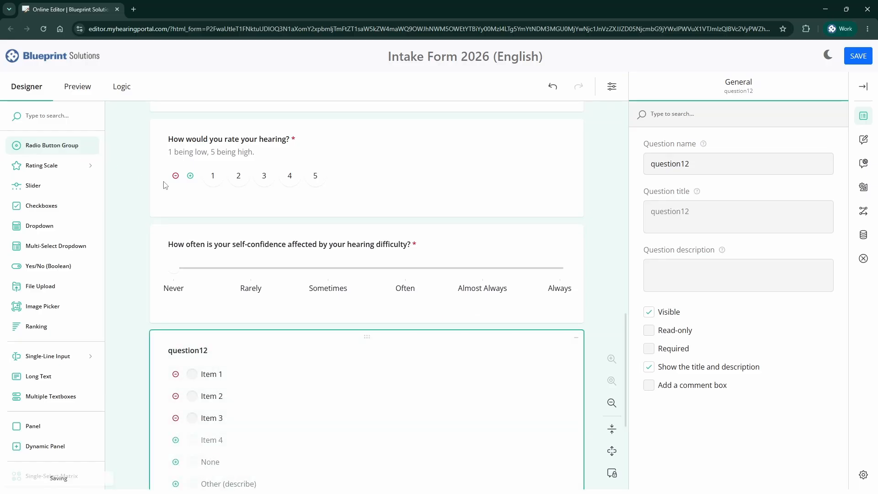
scroll(225, 205, "up", 1)
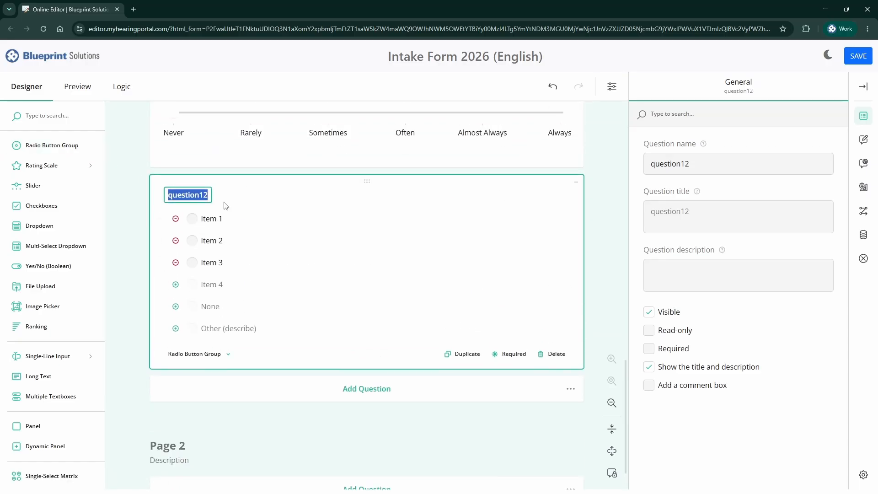
type("How was t")
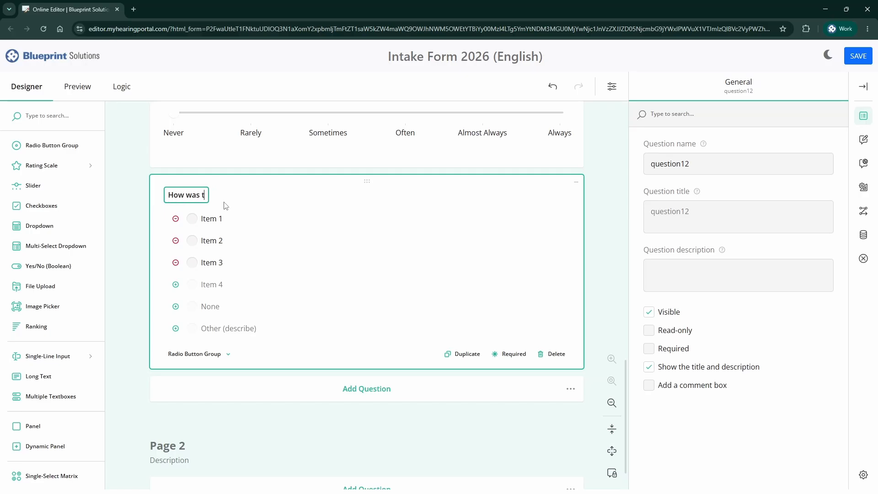
type("he onset of your hearing loss?")
Label the hearing loss onset question's choices Gradual, Fluctuating, Sudden, Congenital and Longstanding, in that order
left_click(215, 218)
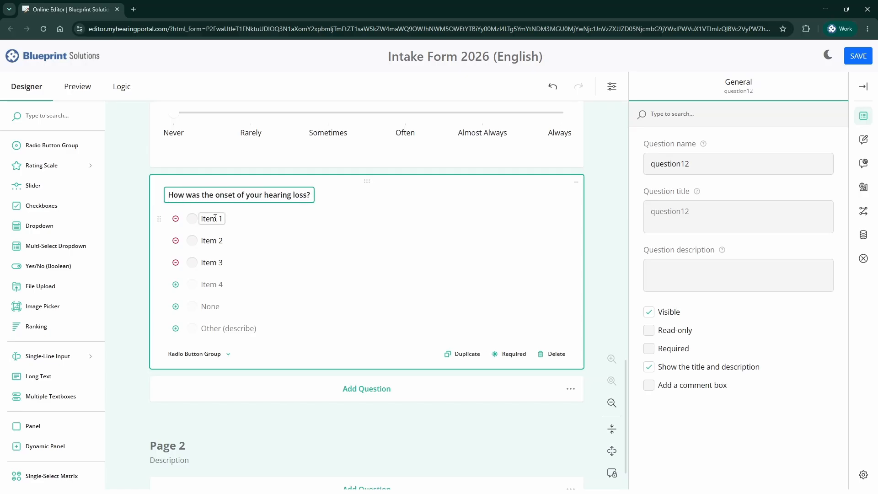
left_click(215, 218)
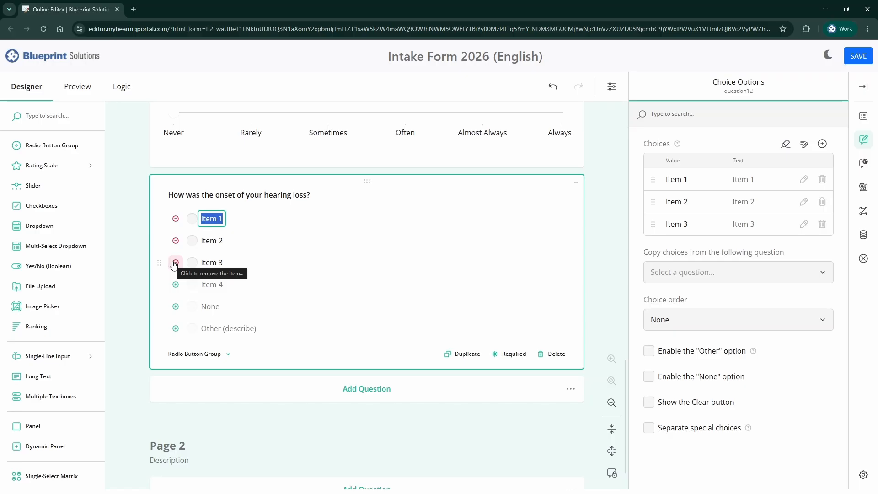
type("Gradual")
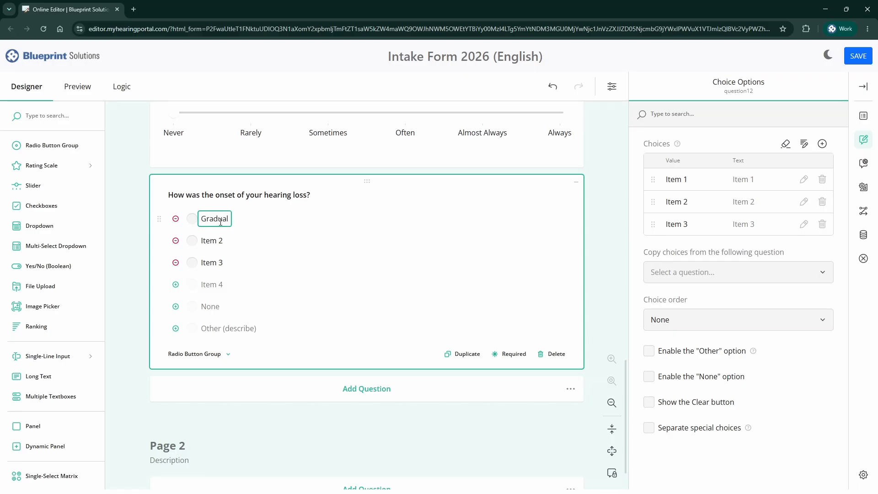
key("Tab")
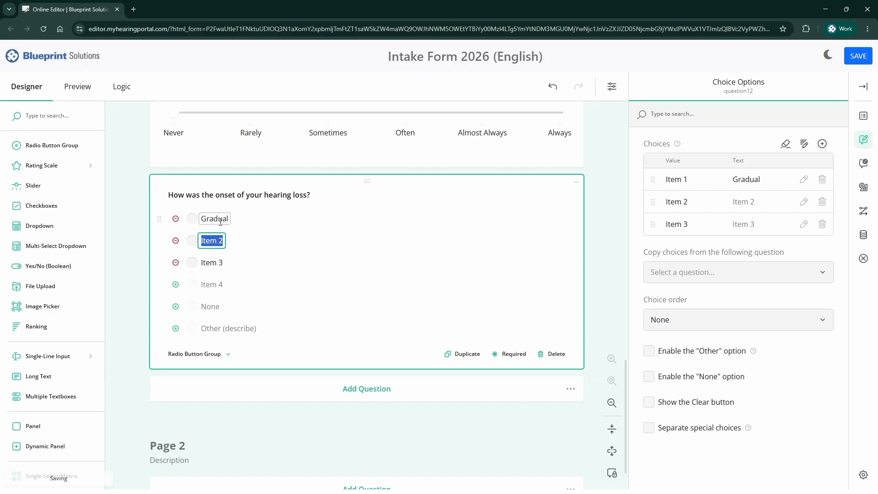
type("Fluctuating")
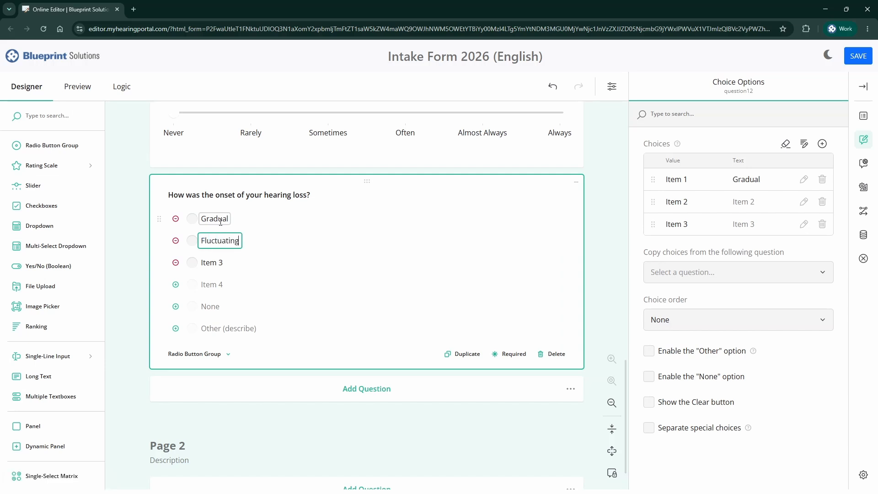
key("Tab")
type("Sudden")
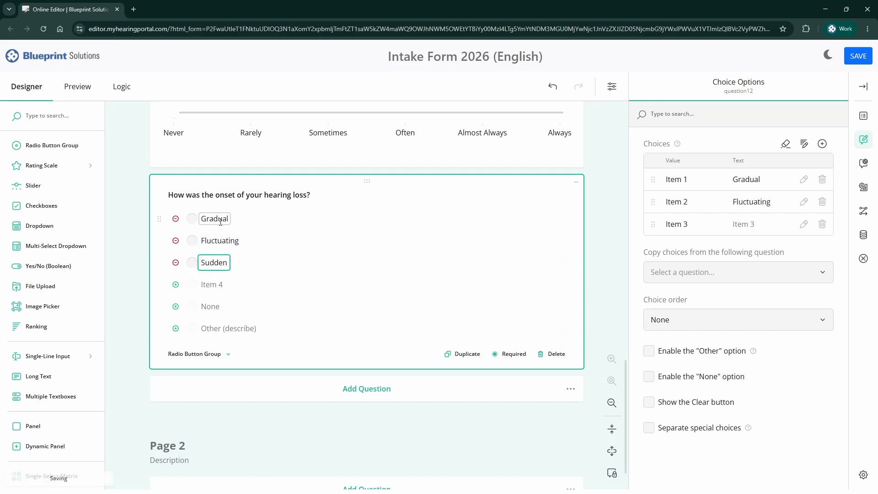
key("Tab")
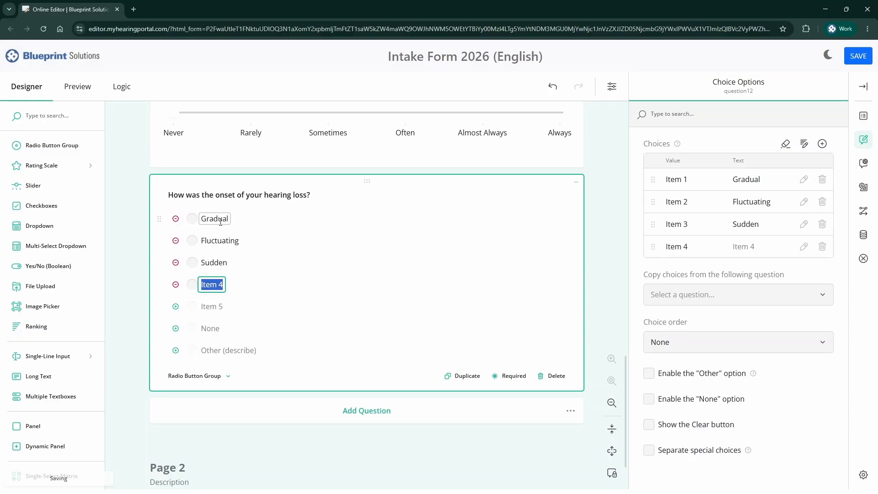
type("Congenital")
key("Tab")
type("Longstanding")
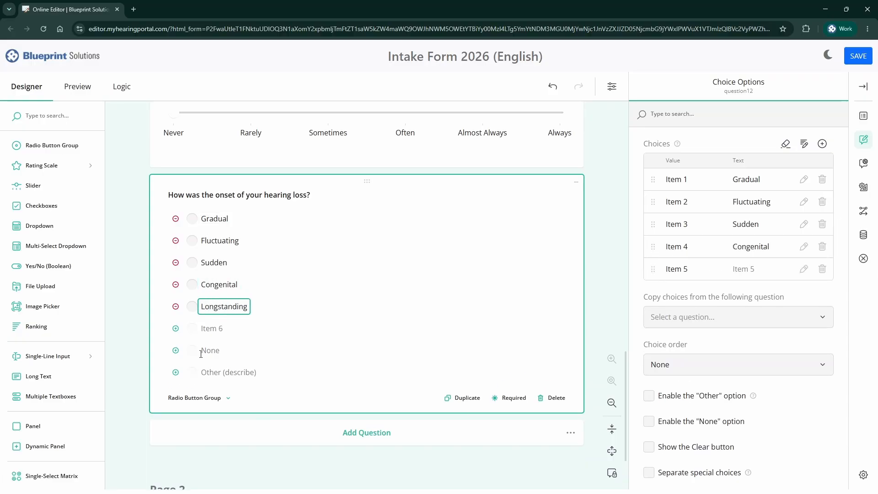
Enable the "Other (describe)" choice for the hearing loss onset question and make the question required
left_click(175, 374)
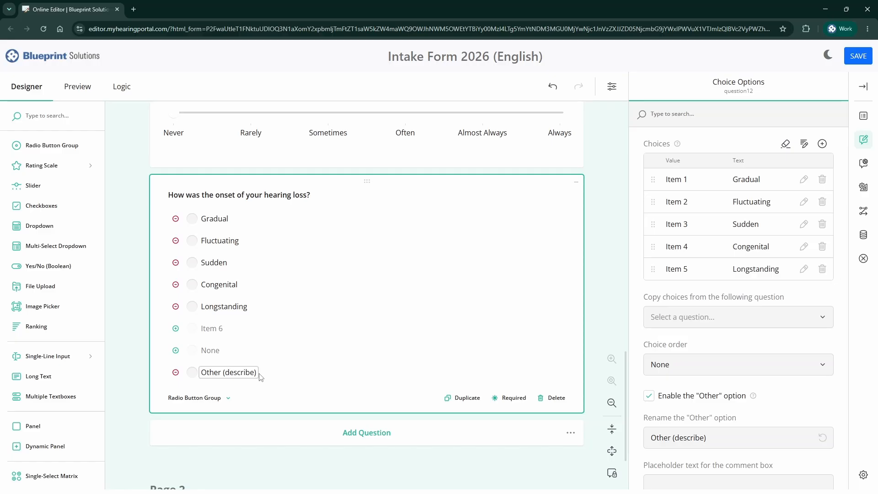
key("Tab")
key("Tab")
key("space")
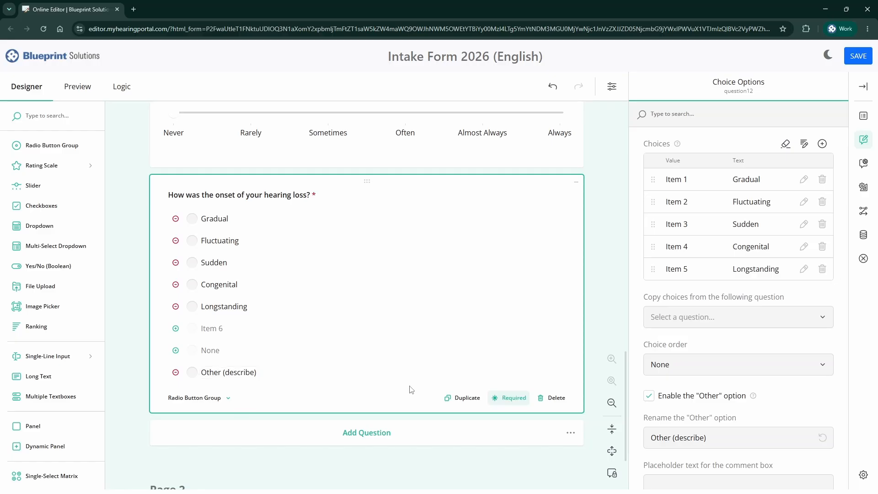
Add a Dropdown question titled "How did you hear about us?" with the choices Friend/Family, Facebook, Billboard and Doctor Referral
left_click(67, 231)
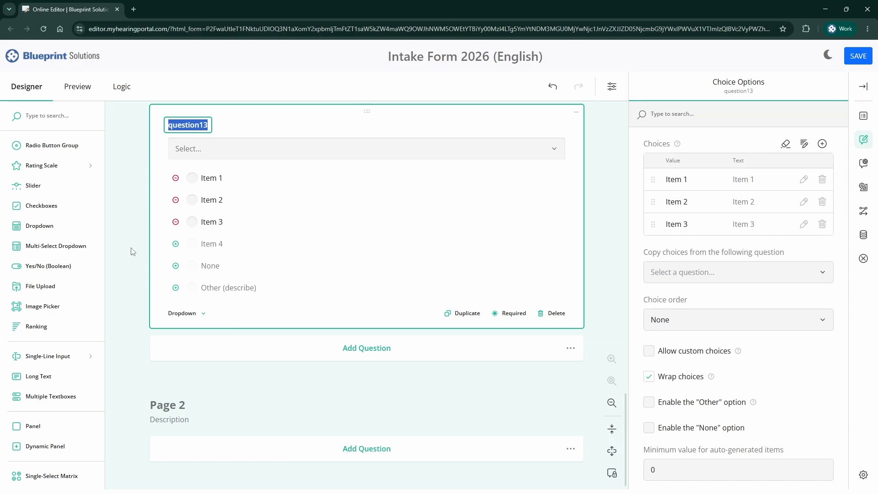
type("How did you hear about us?")
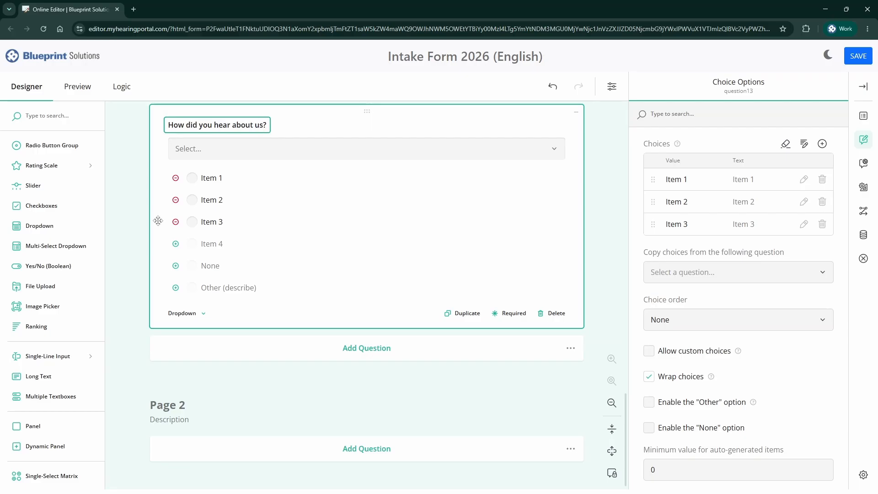
left_click(217, 178)
left_click(221, 178)
type("Friend/Family")
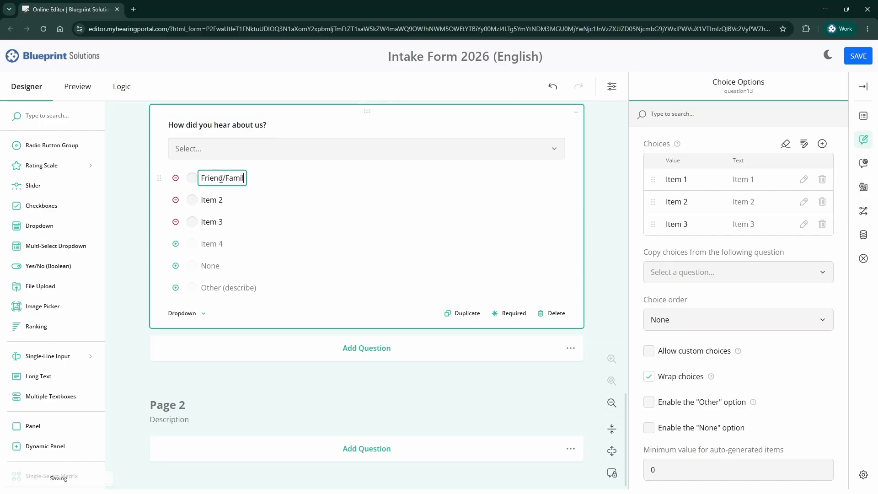
key("Tab")
type("Facebook")
key("Tab")
type("Billboard")
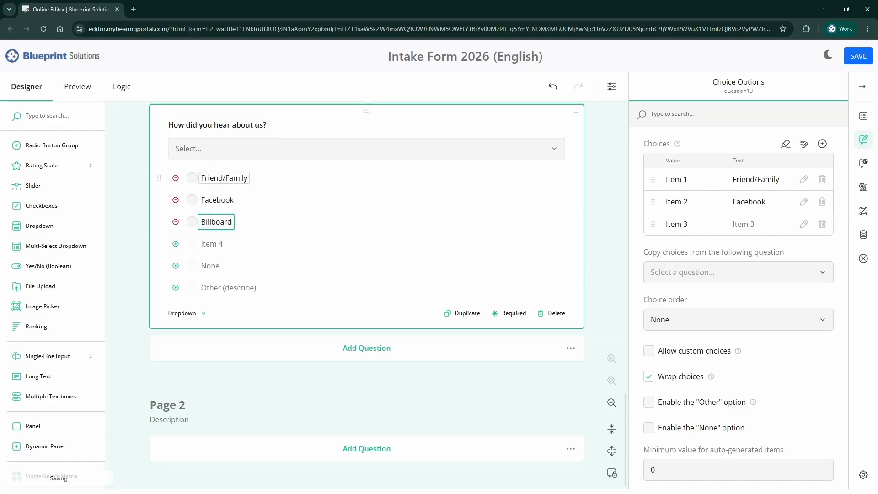
key("Tab")
type("Doctor Referral")
key("Tab")
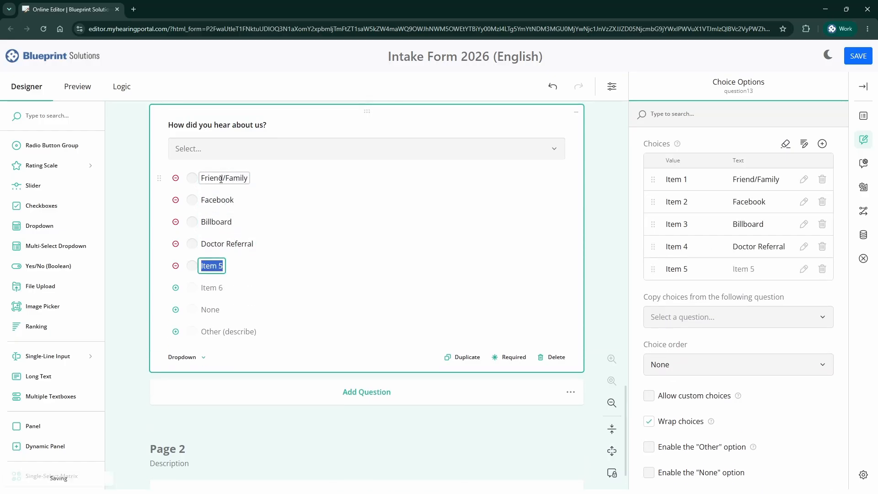
Enable the "Other (describe)" choice for the "How did you hear about us?" dropdown and make the question required
left_click(176, 309)
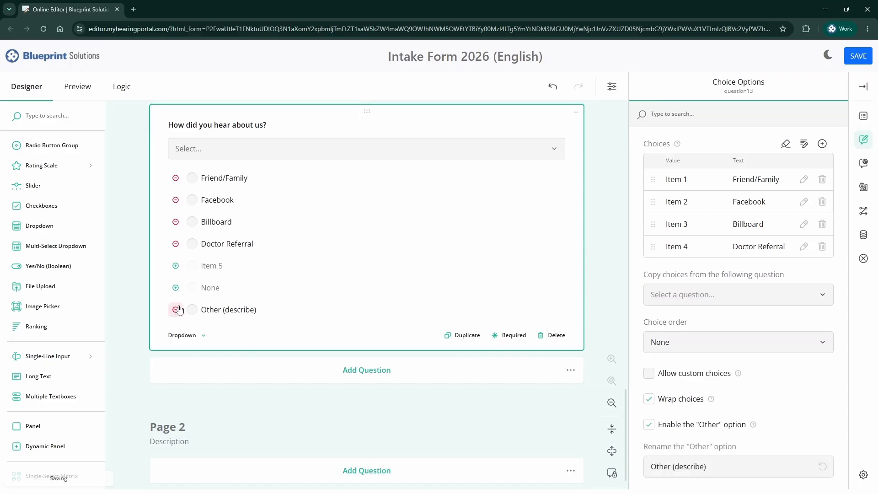
left_click(509, 335)
left_click(117, 275)
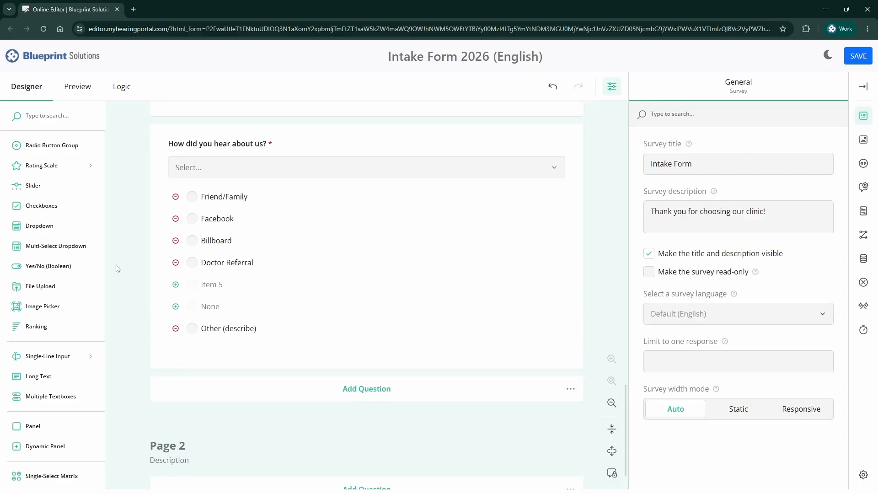
Preview the form and test the Street Address field with a sample apartment number
left_click(77, 87)
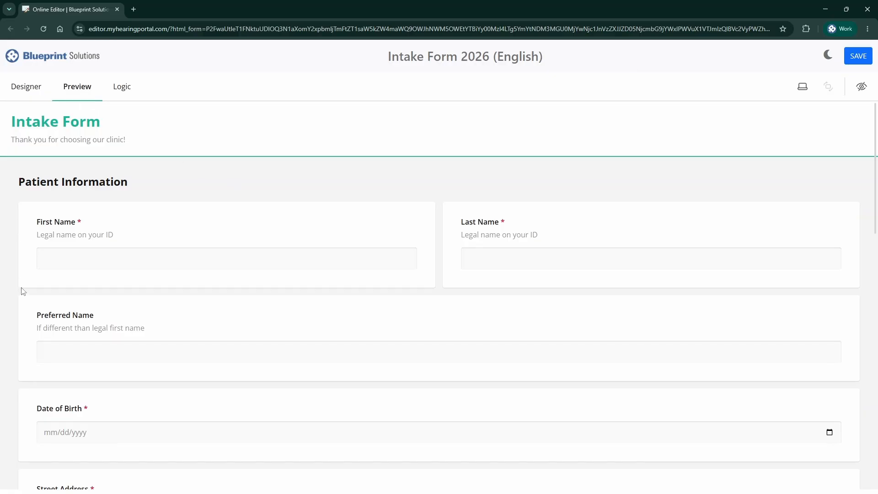
scroll(20, 299, "down", 1)
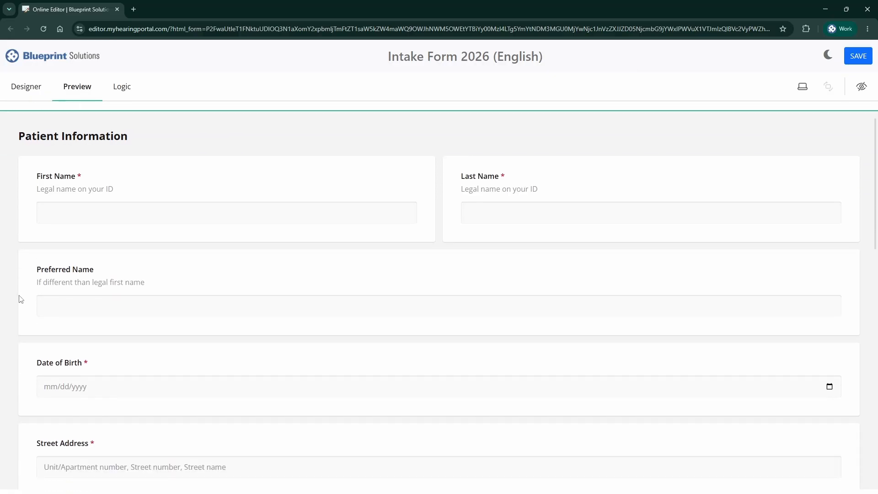
scroll(21, 300, "down", 3)
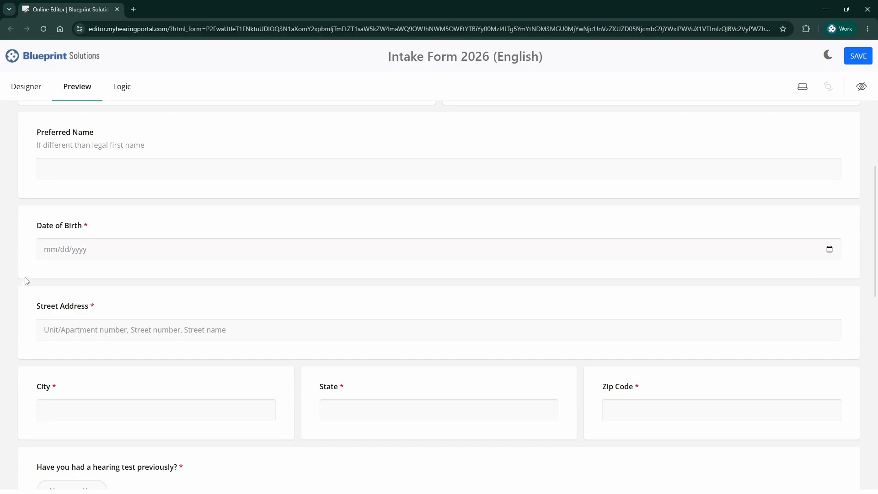
scroll(24, 284, "down", 2)
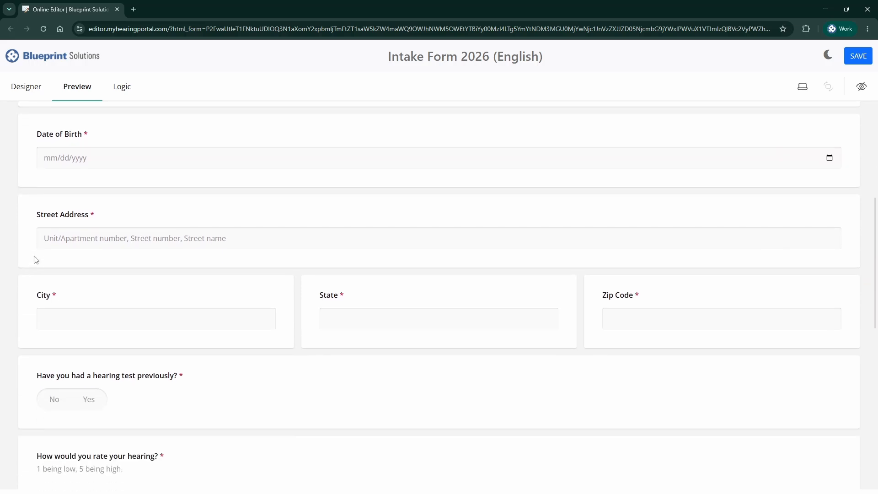
left_click(75, 246)
type("Apt 12")
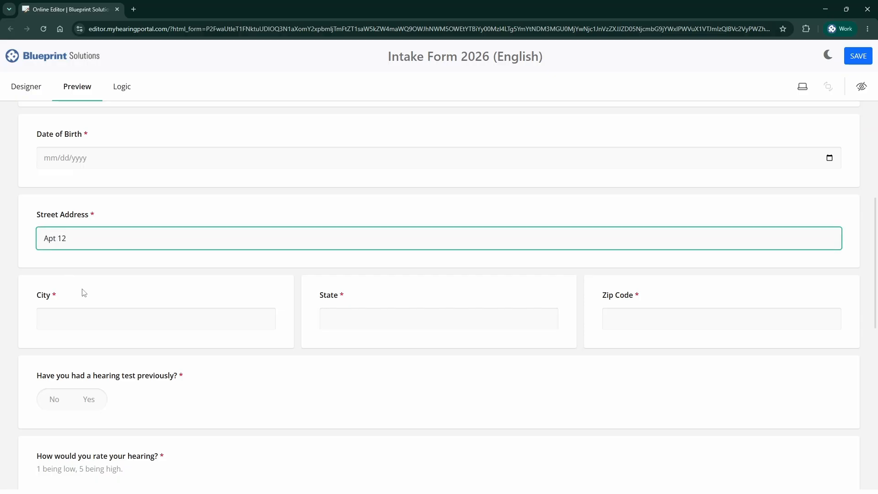
left_click(84, 292)
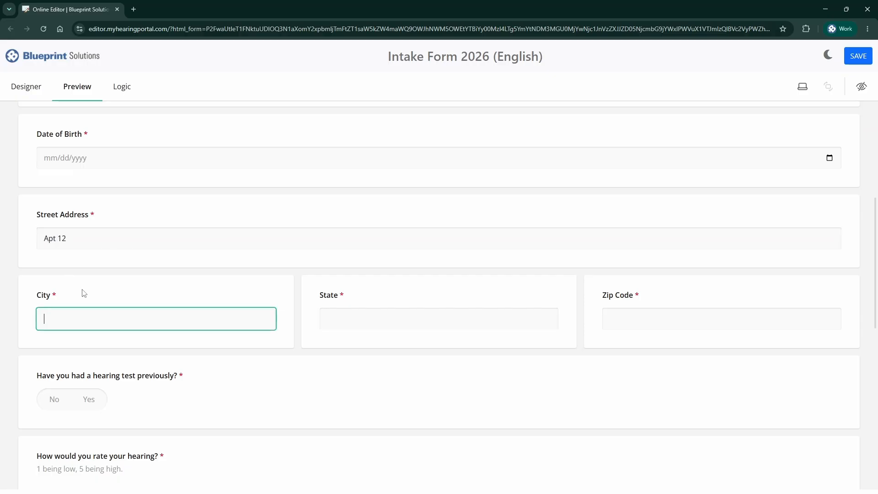
In the preview, answer Yes to the previous hearing test question and rate the hearing as 5
scroll(28, 295, "down", 4)
left_click(89, 219)
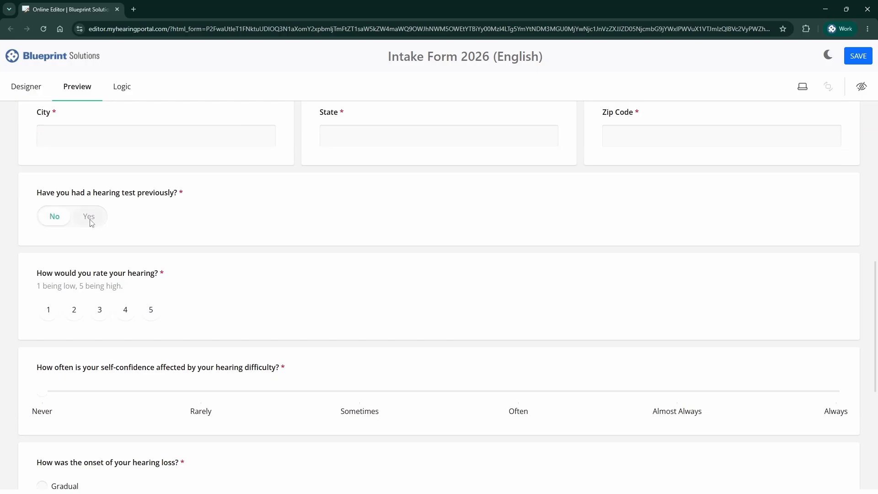
scroll(120, 248, "down", 1)
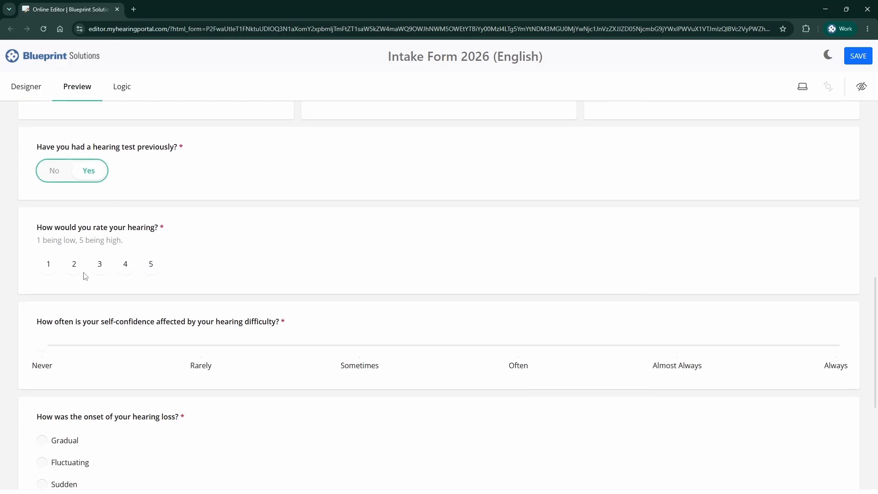
left_click(100, 268)
left_click(154, 270)
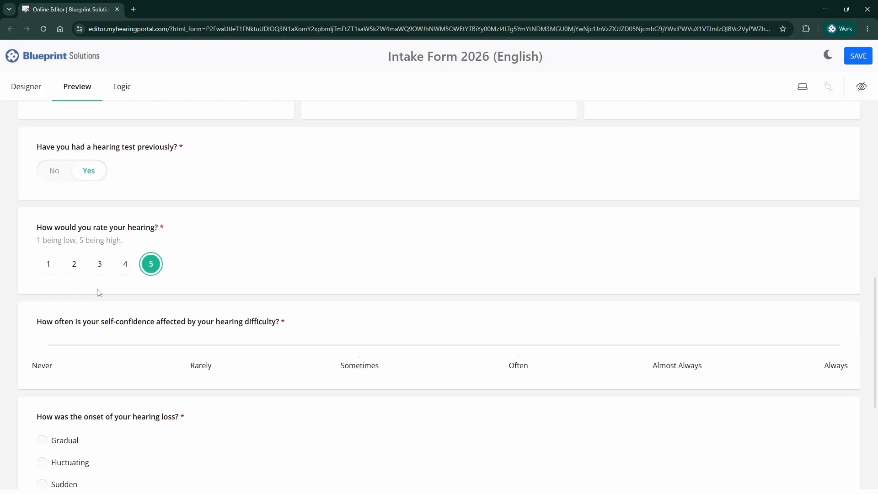
In the preview, set the self-confidence slider to about 61, near Often, and choose Sudden as the hearing loss onset
scroll(83, 269, "down", 3)
left_click_drag(47, 208, 529, 219)
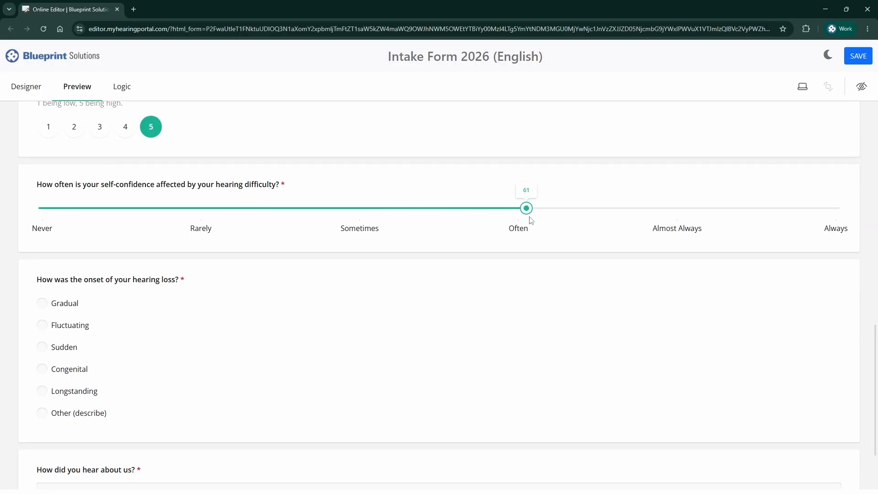
scroll(418, 259, "down", 2)
left_click(42, 255)
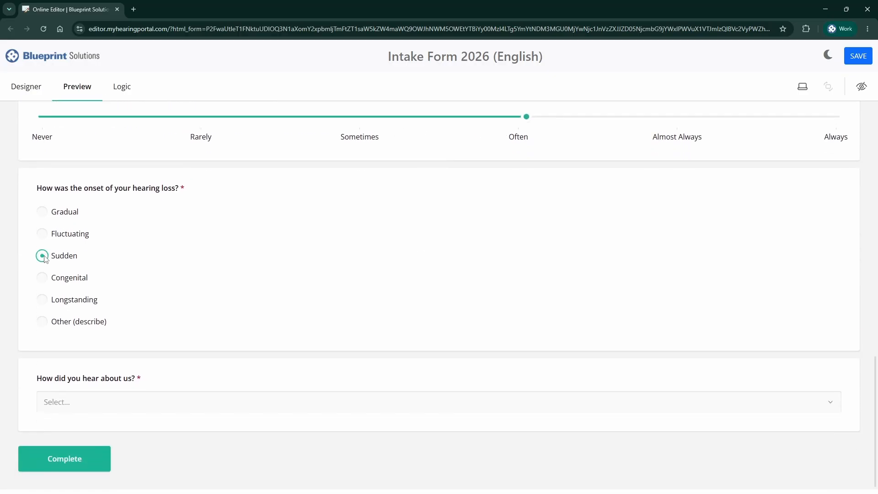
Test the "How did you hear about us?" dropdown by choosing Doctor Referral and switching the answer to "Other (describe)"
left_click(112, 401)
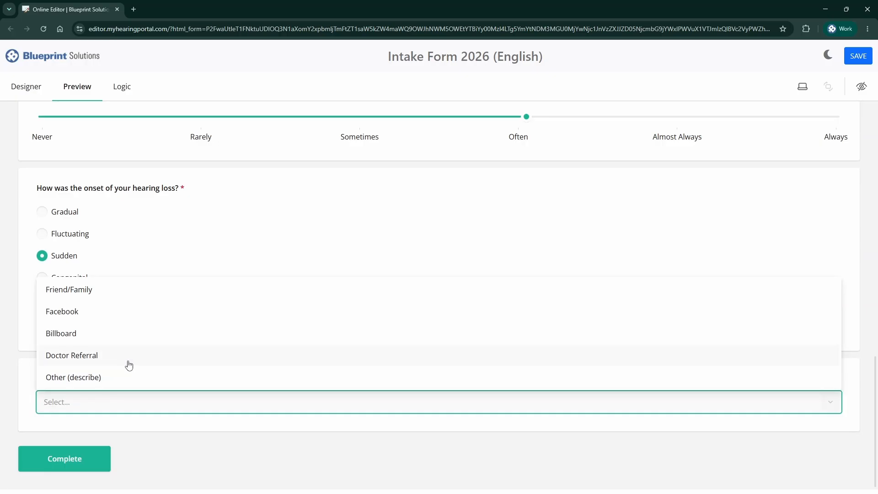
left_click(126, 361)
left_click(138, 411)
left_click(133, 375)
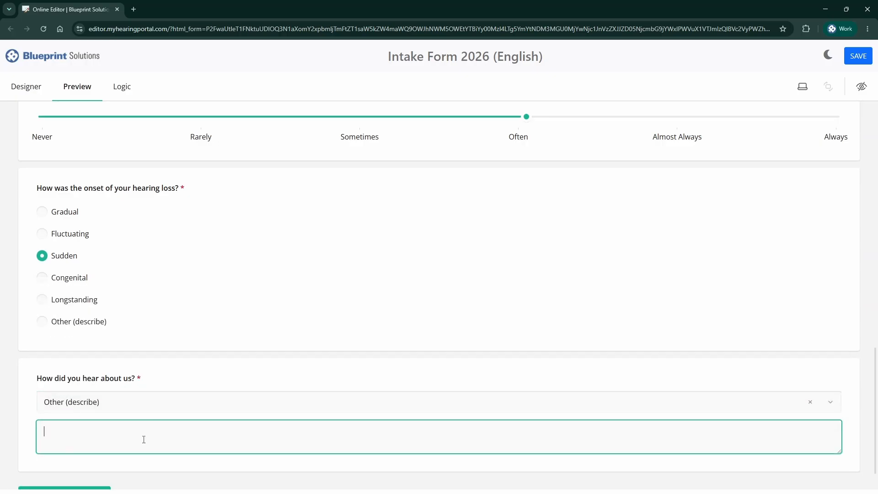